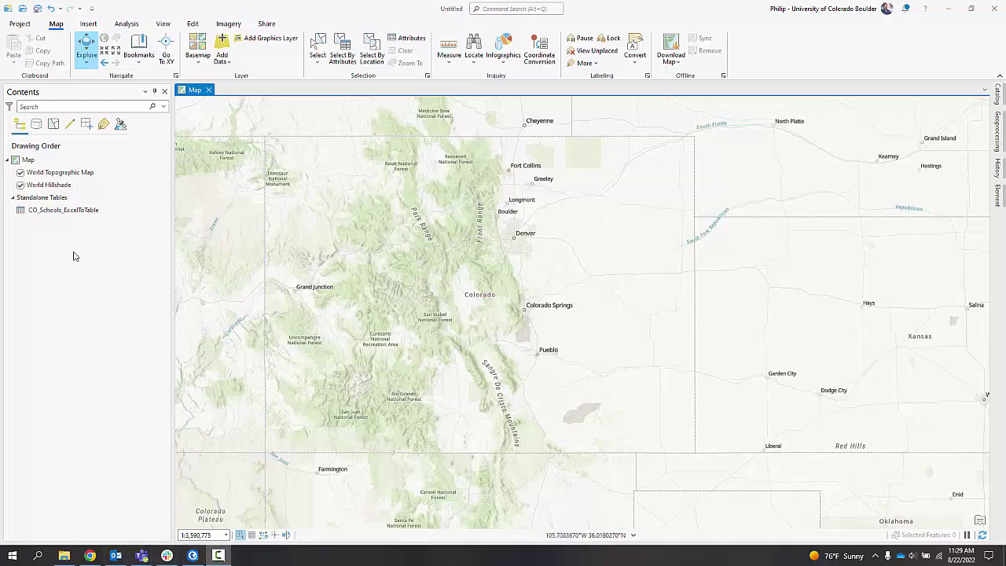
Open the CO_Schools_ExcelToTable attribute table from the Contents pane.
click(54, 212)
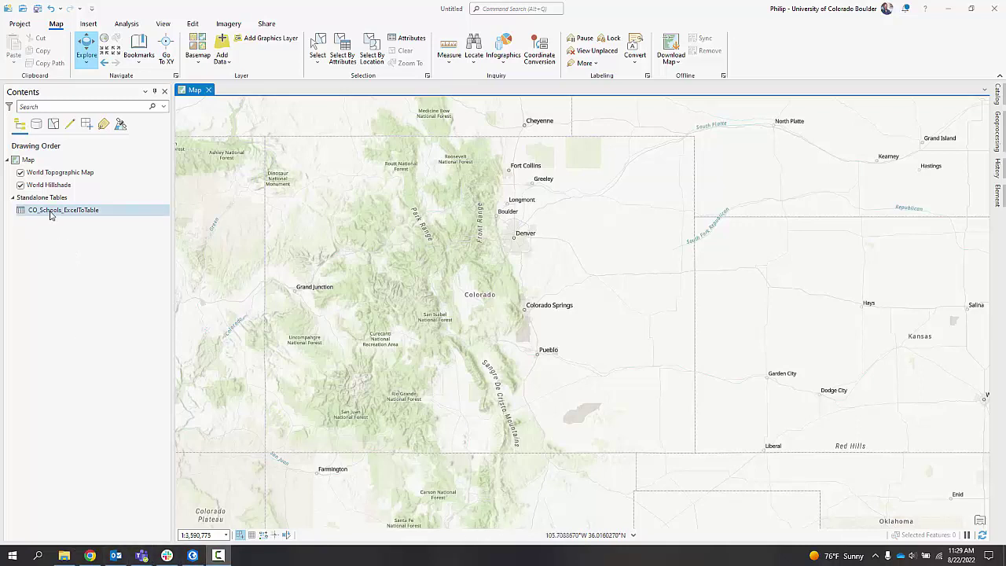
right_click(50, 211)
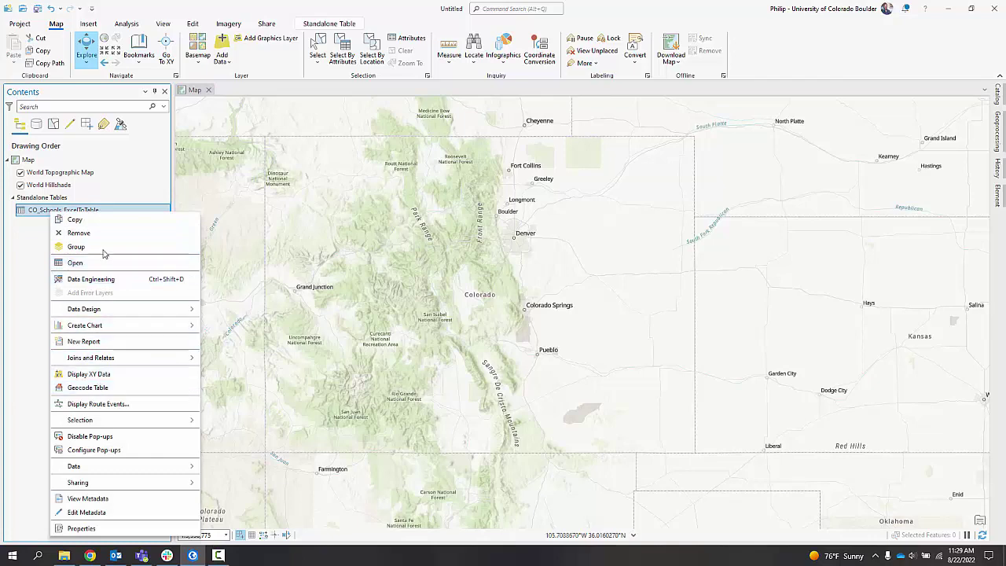
click(99, 263)
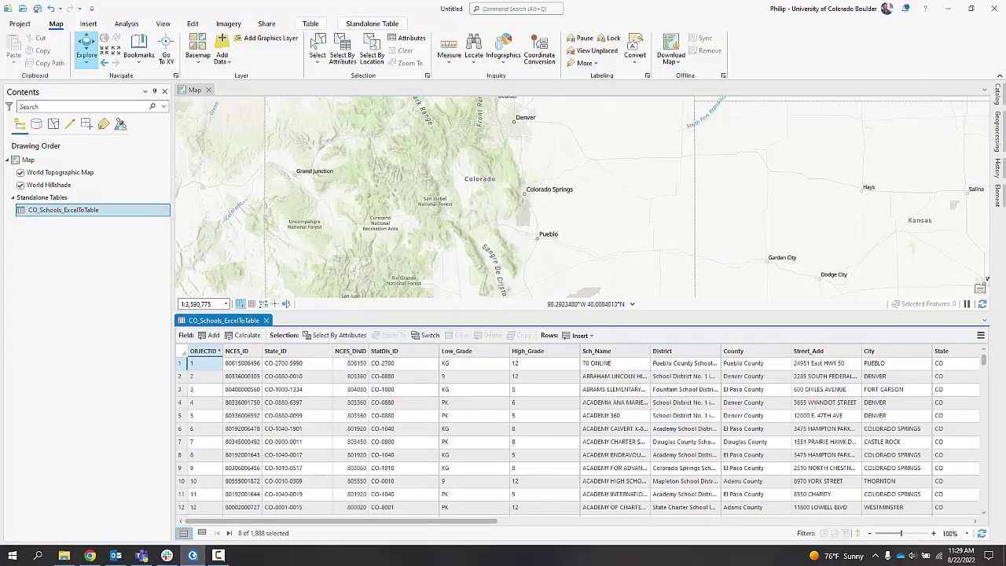
Look over the Excel To Table tool in Geoprocessing, then auto-hide that pane.
click(999, 132)
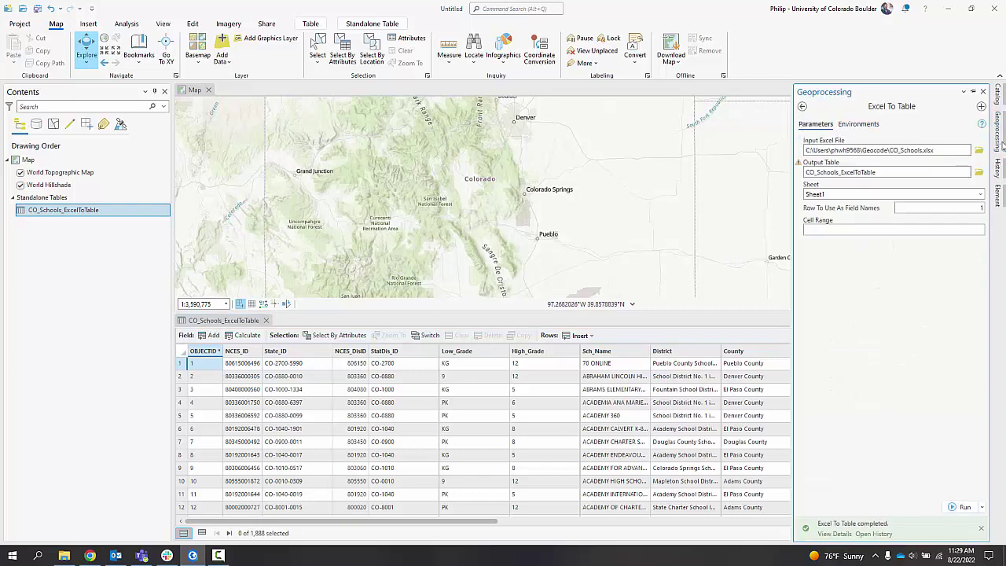
click(801, 106)
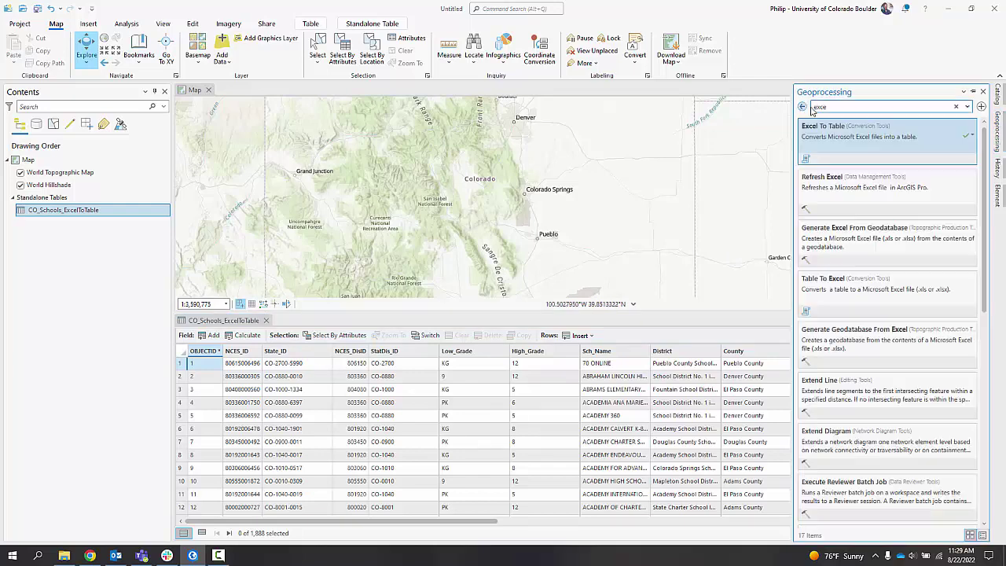
double_click(846, 105)
click(973, 92)
Scroll across the schools table's address columns, then close the CO_Schools_ExcelToTable table.
drag(446, 521, 589, 543)
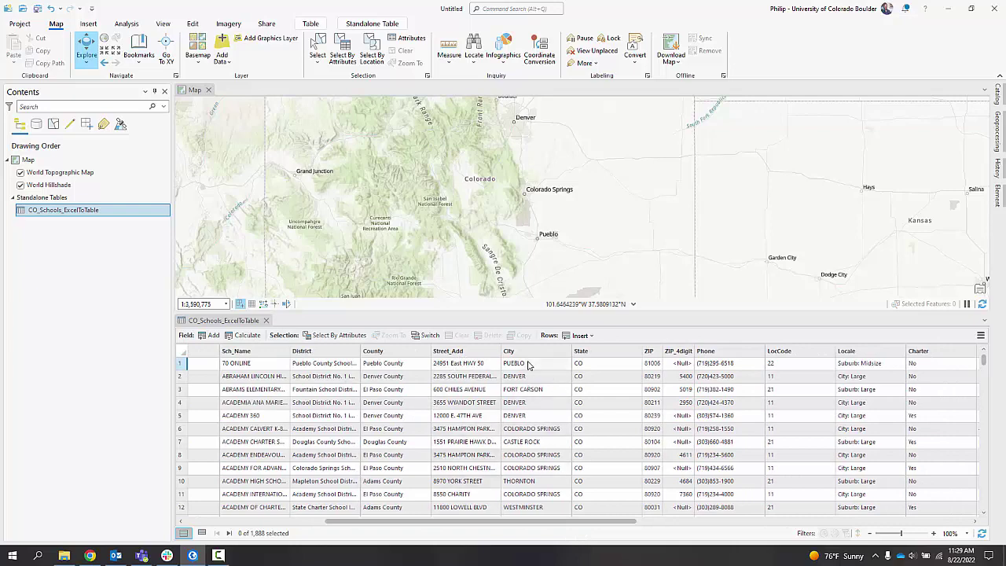
drag(595, 520, 378, 521)
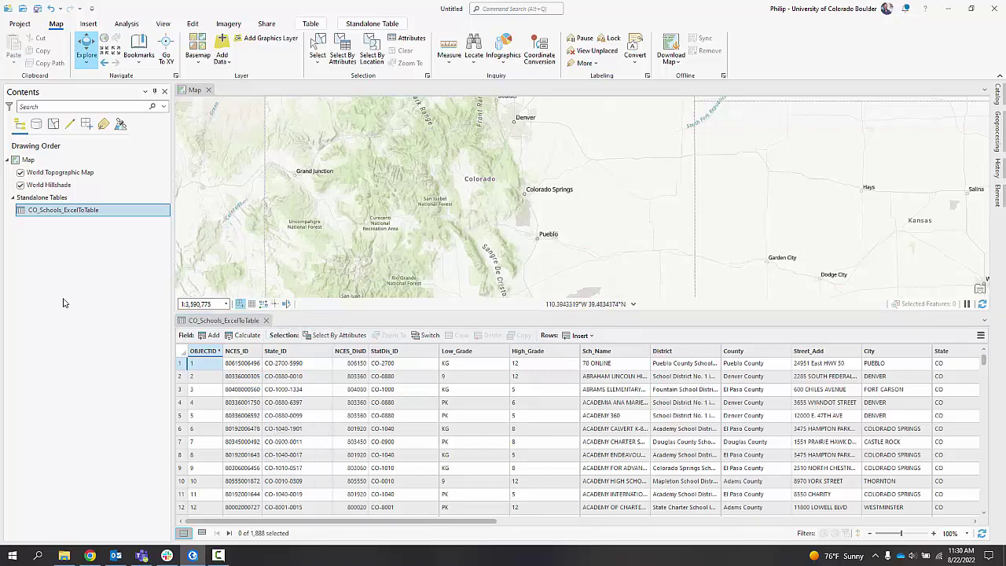
click(57, 212)
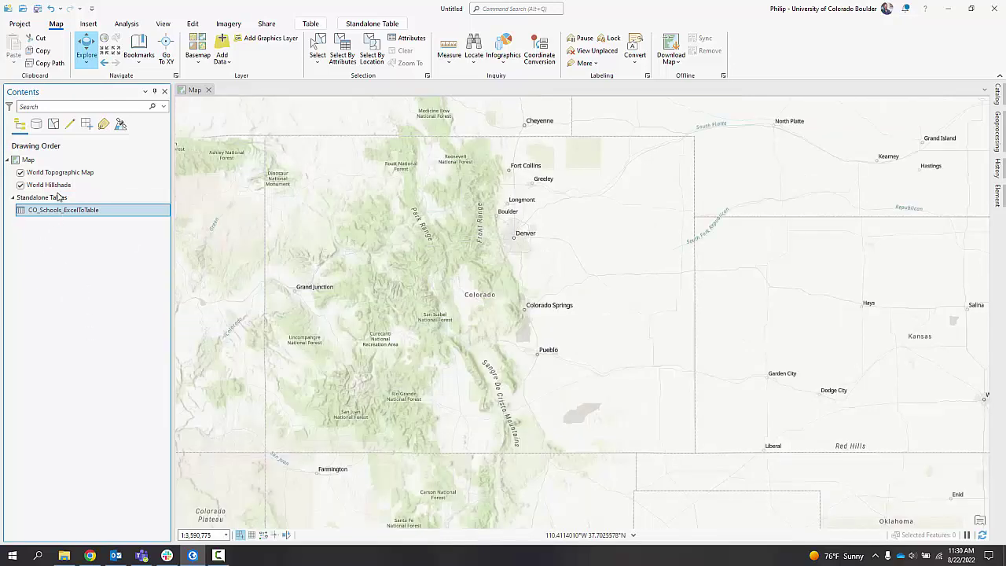
click(265, 320)
Open Geocode Table for CO_Schools_ExcelToTable, check the locator list without choosing, and auto-hide the pane.
right_click(55, 212)
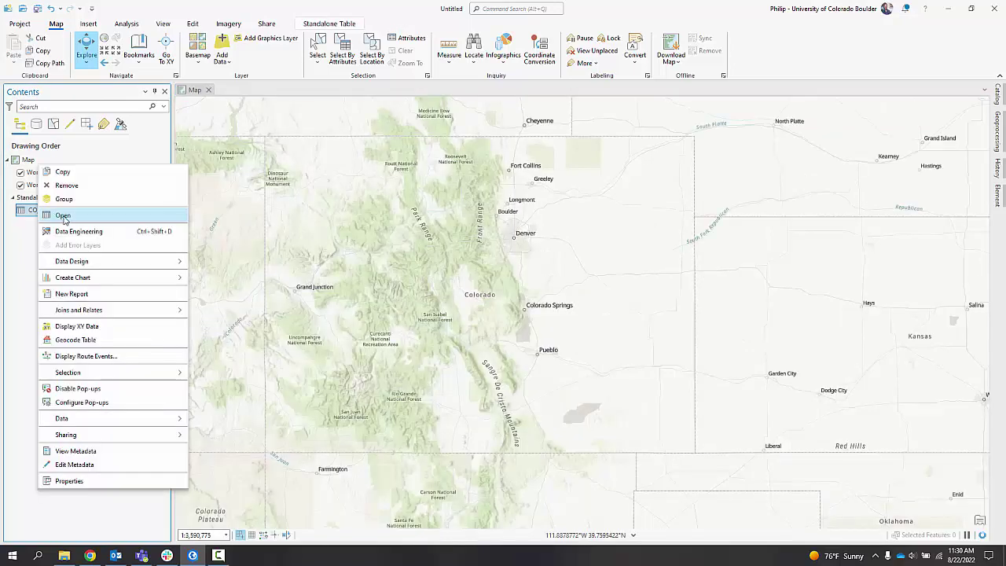
click(103, 342)
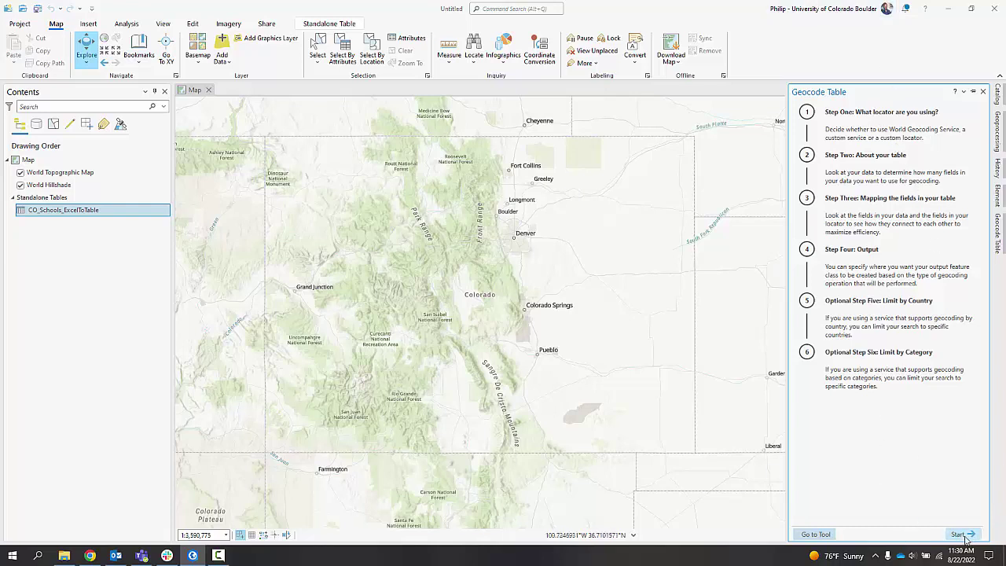
click(815, 535)
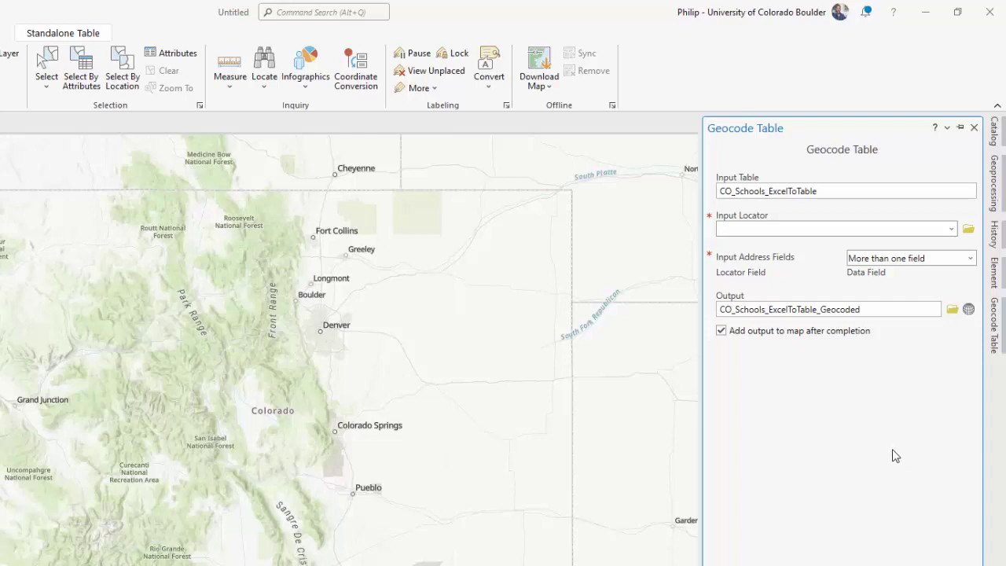
click(951, 230)
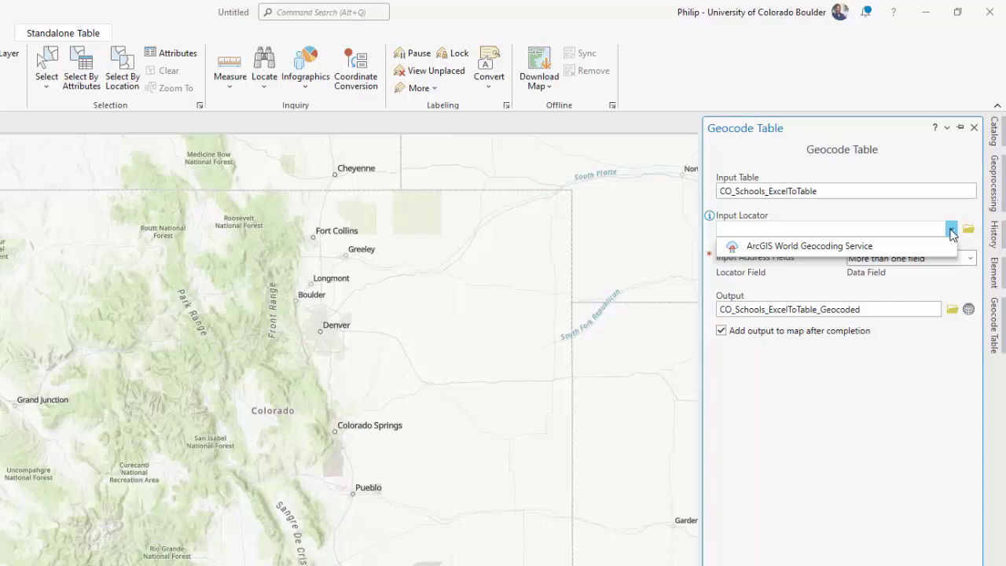
click(951, 231)
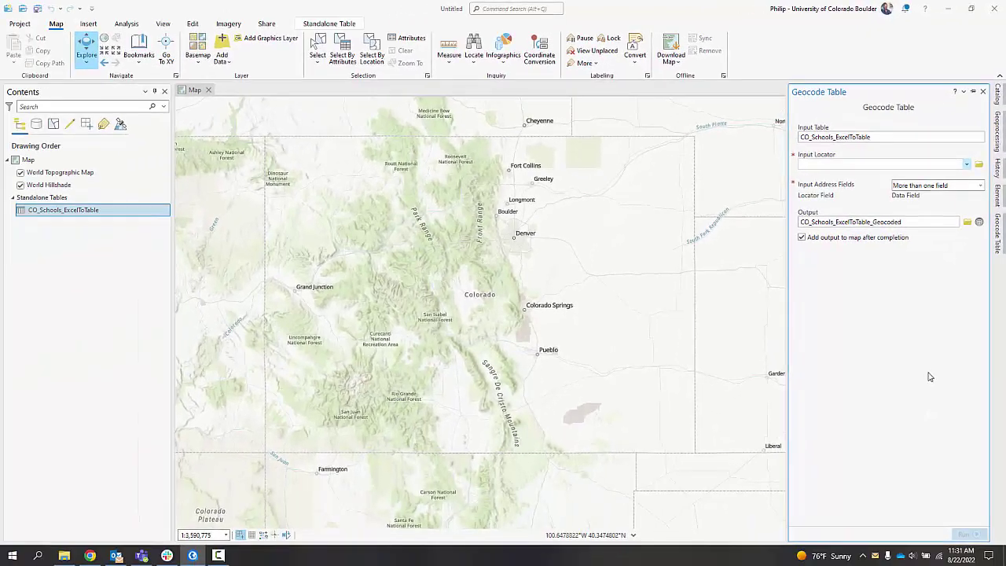
click(331, 156)
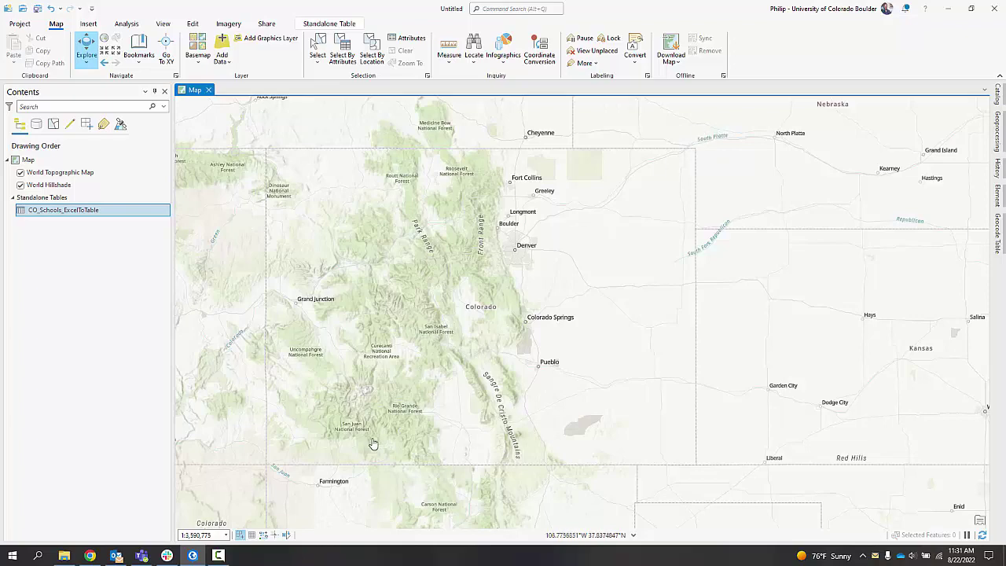
Search Google in Chrome for 'colorado geocoding locator service address' and scroll through the results.
click(89, 556)
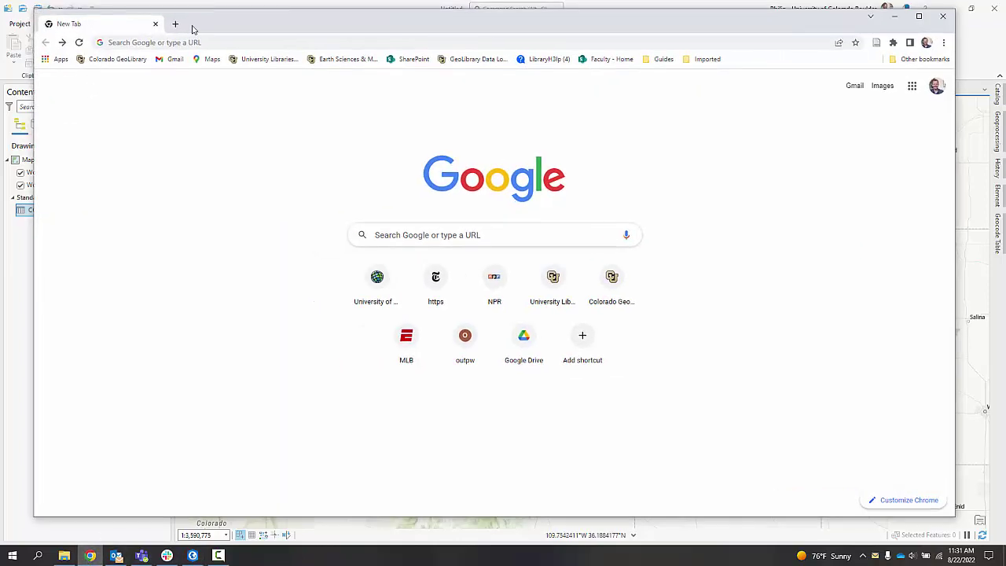
click(267, 53)
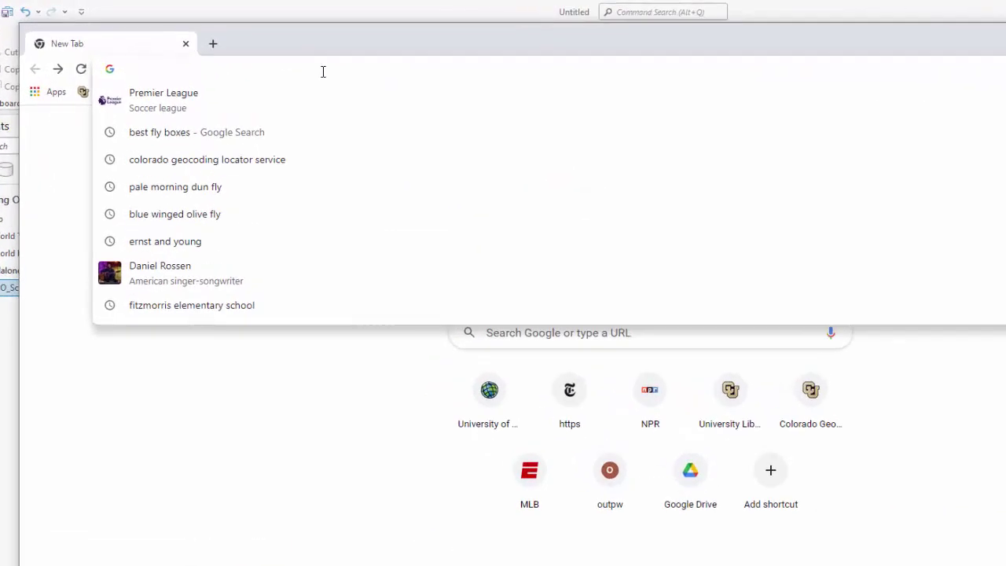
text(colo)
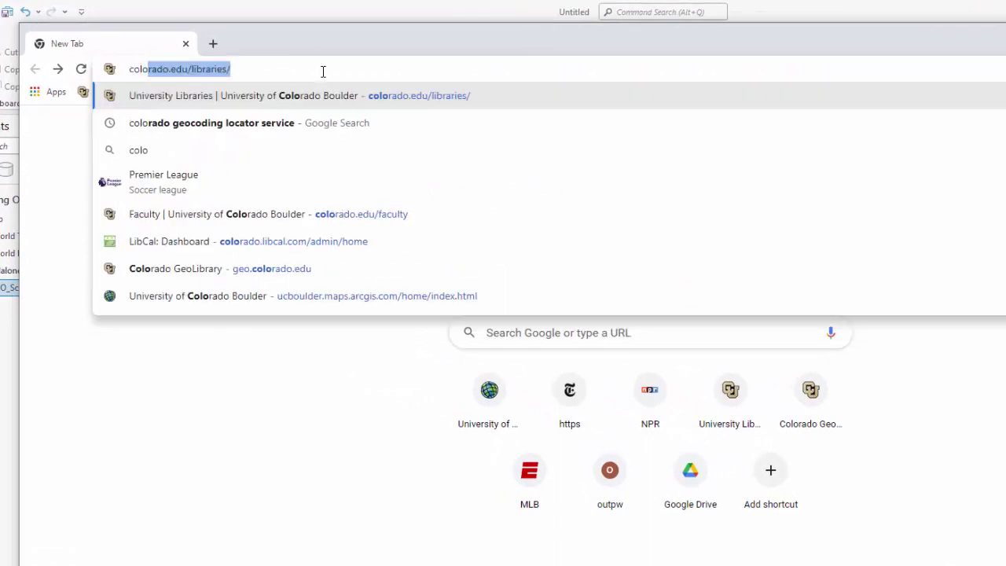
text(rado ge)
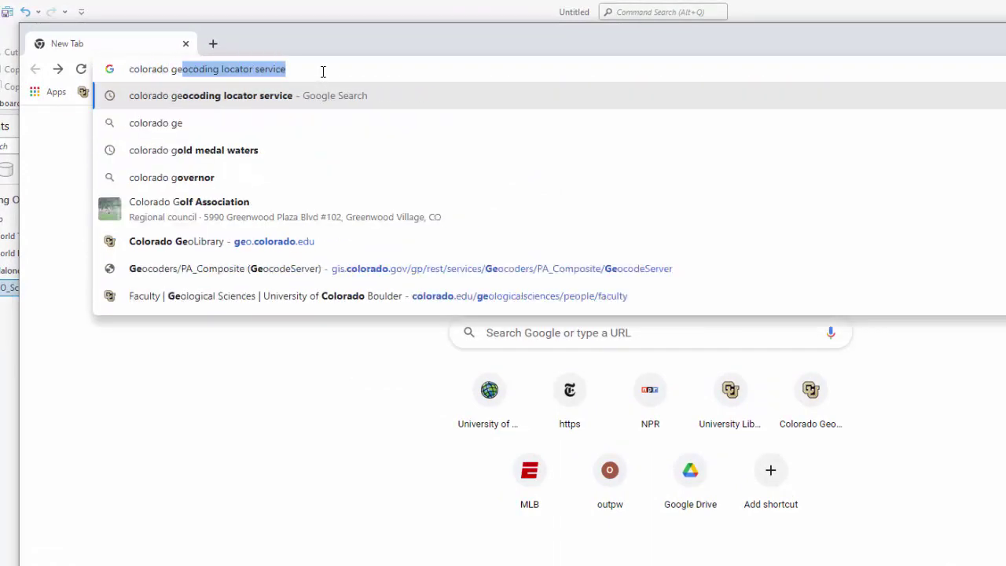
text(ocoding locator servic)
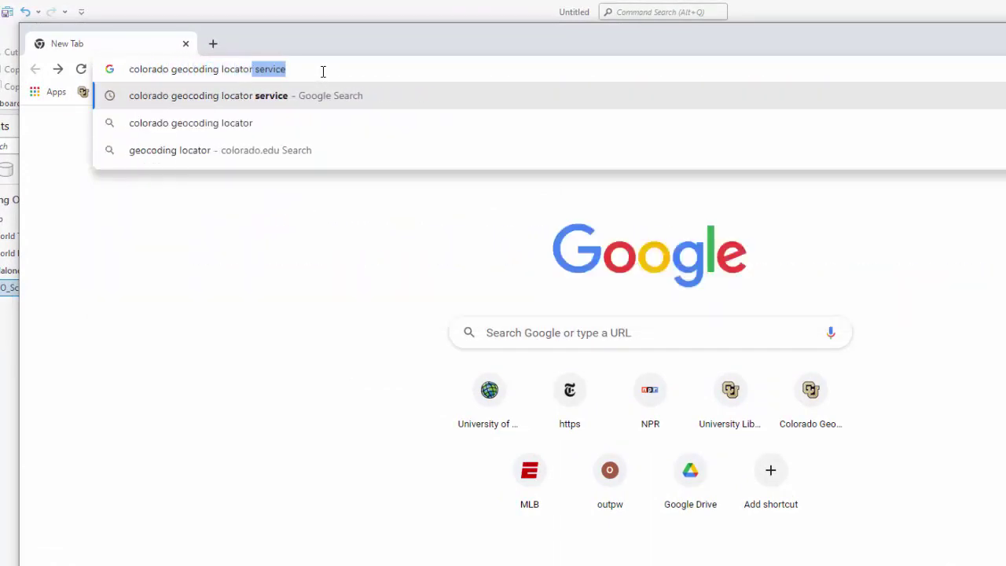
text(e )
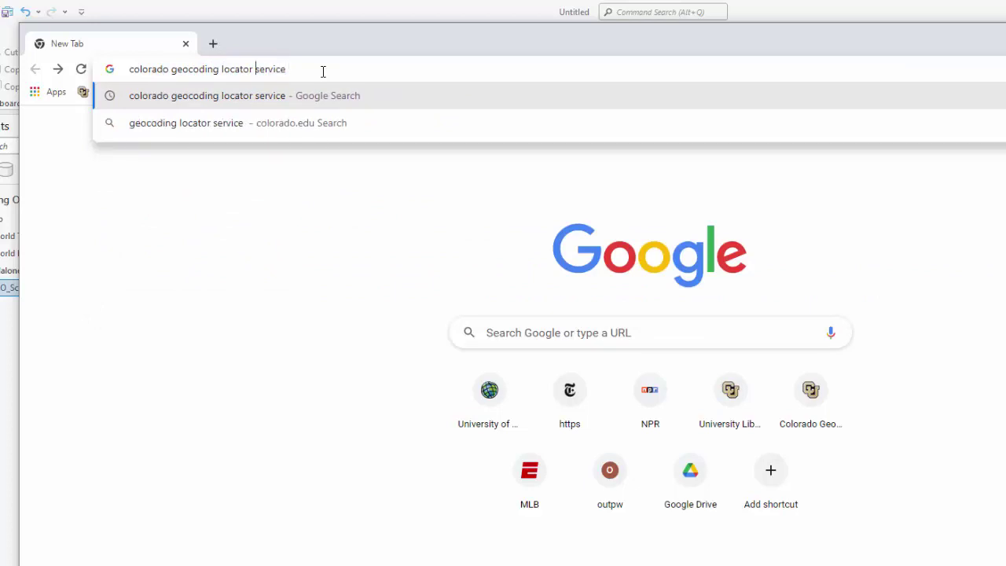
text(address)
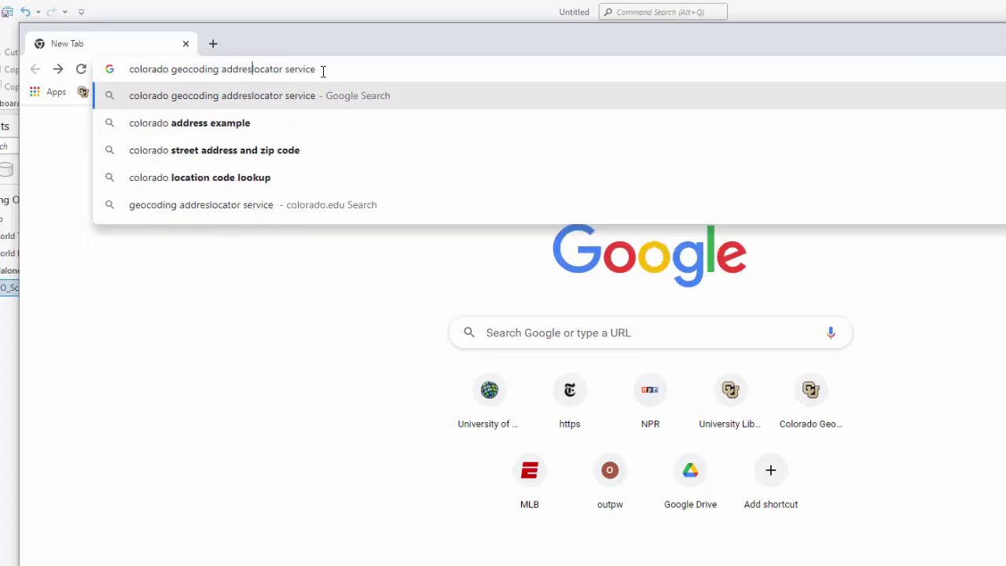
key(Return)
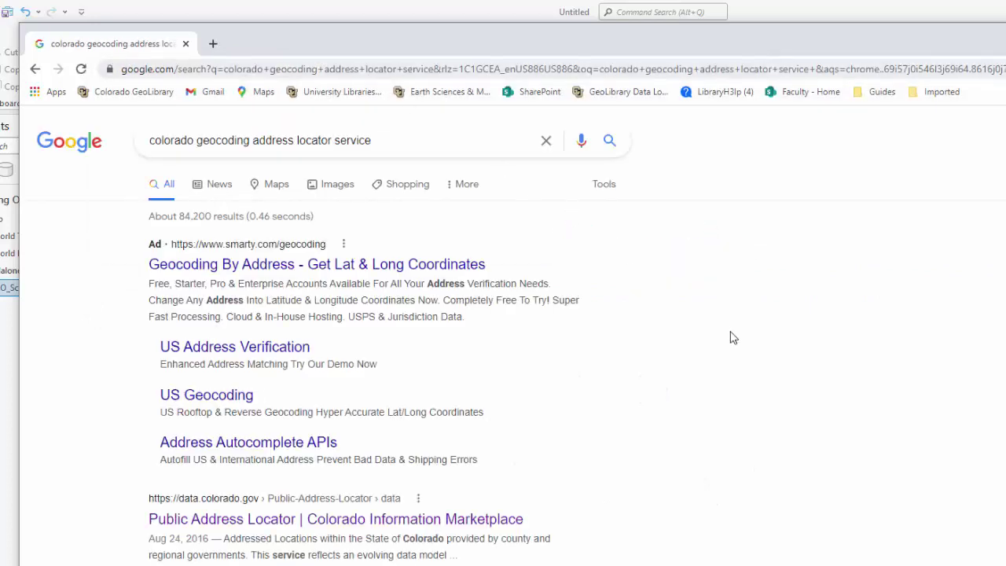
scroll(729, 334, down, 2)
scroll(729, 334, down, 4)
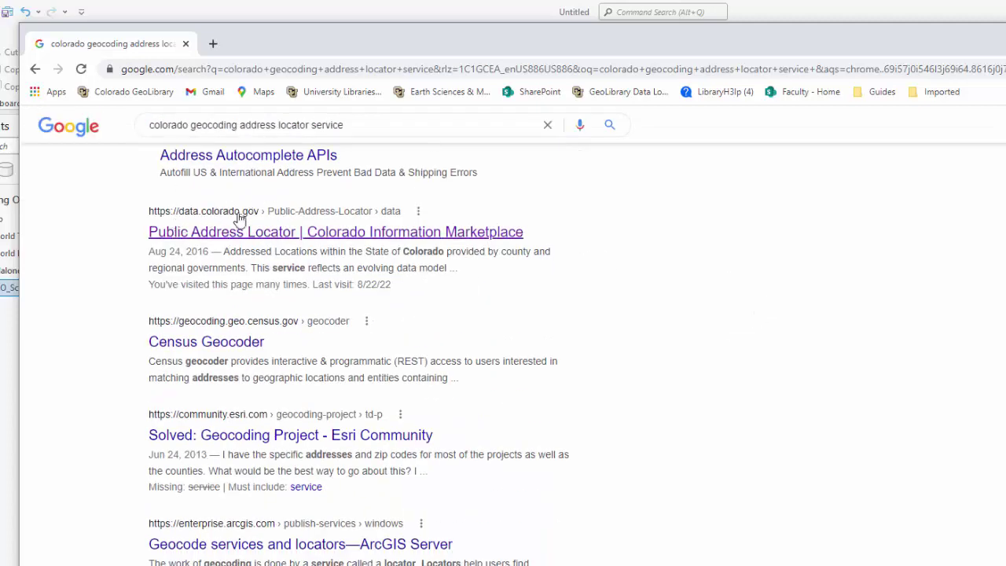
Follow the Public Address Locator result to the PA_Composite GeocodeServer page and select its URL.
click(218, 232)
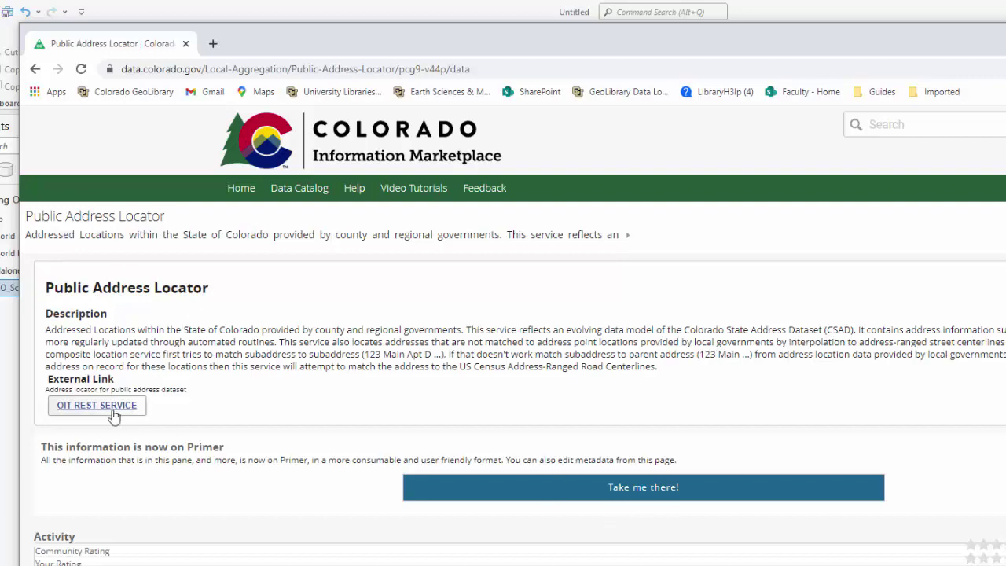
click(97, 405)
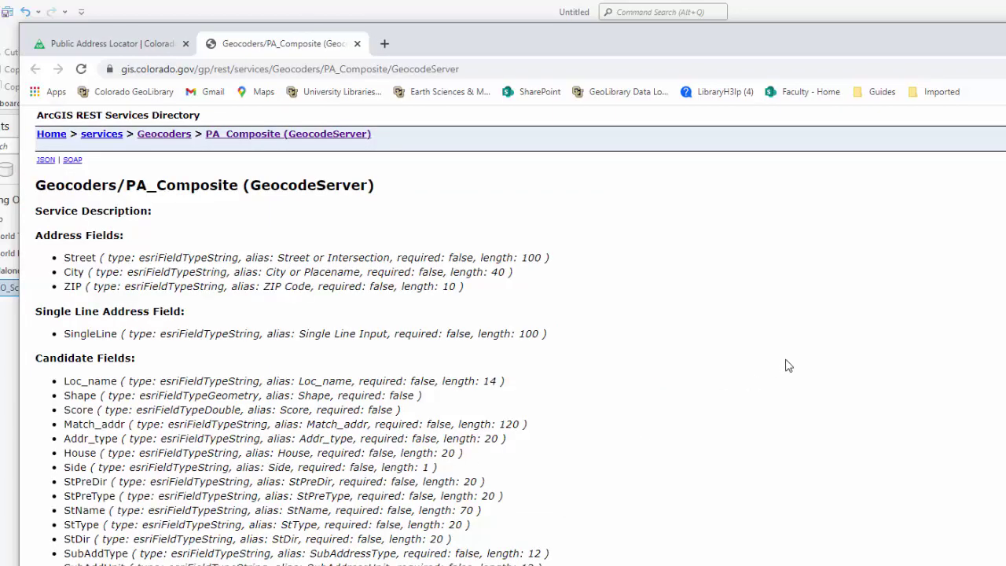
drag(37, 115, 151, 117)
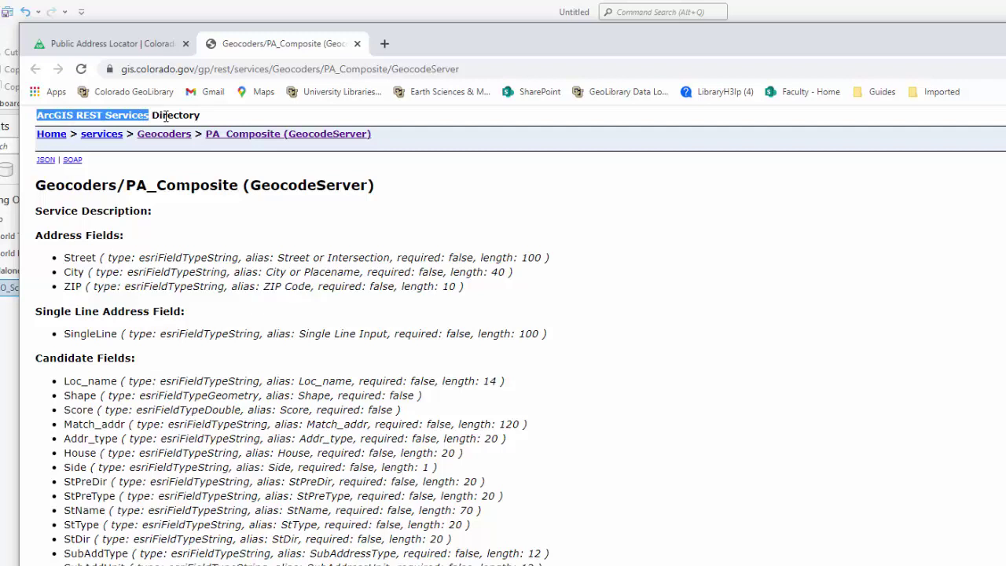
click(553, 69)
key(ctrl+c)
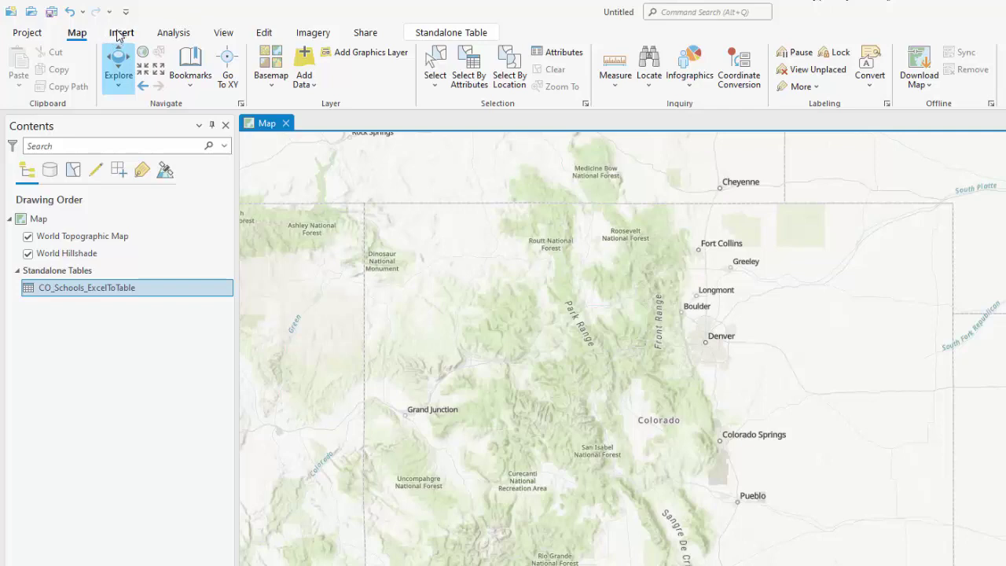
Create a new ArcGIS Server connection using the pasted PA_Composite GeocodeServer URL.
click(118, 35)
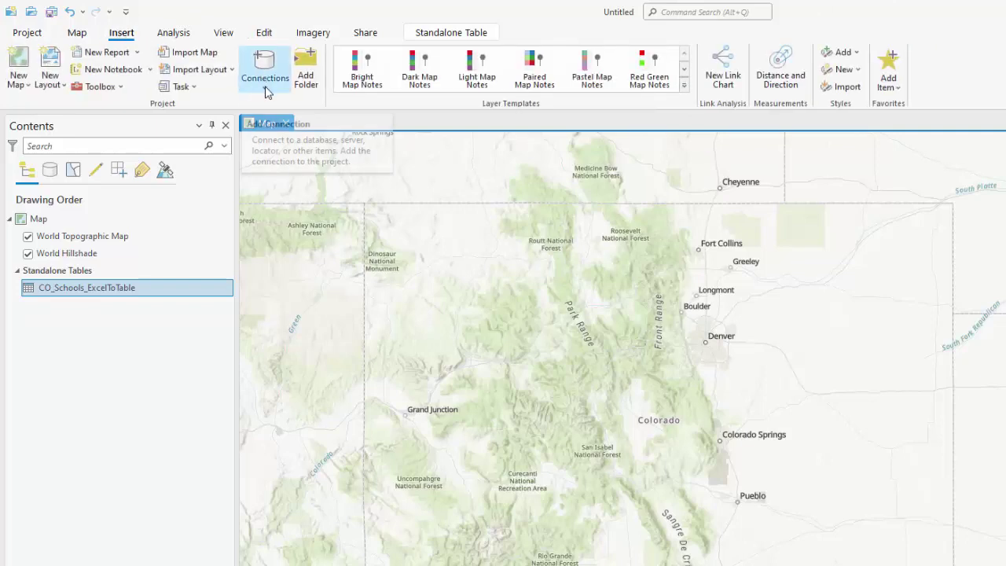
click(265, 78)
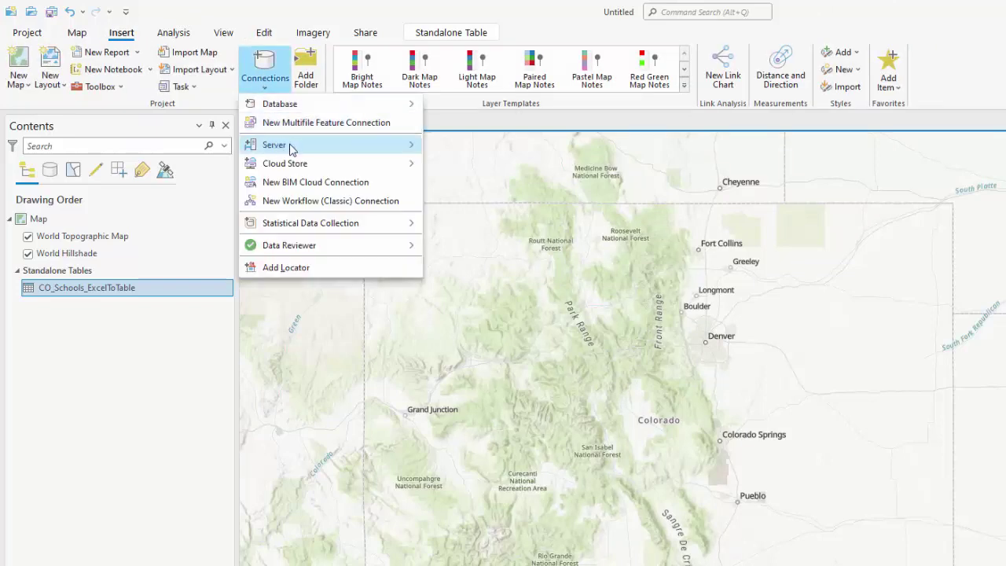
mouse_move(348, 150)
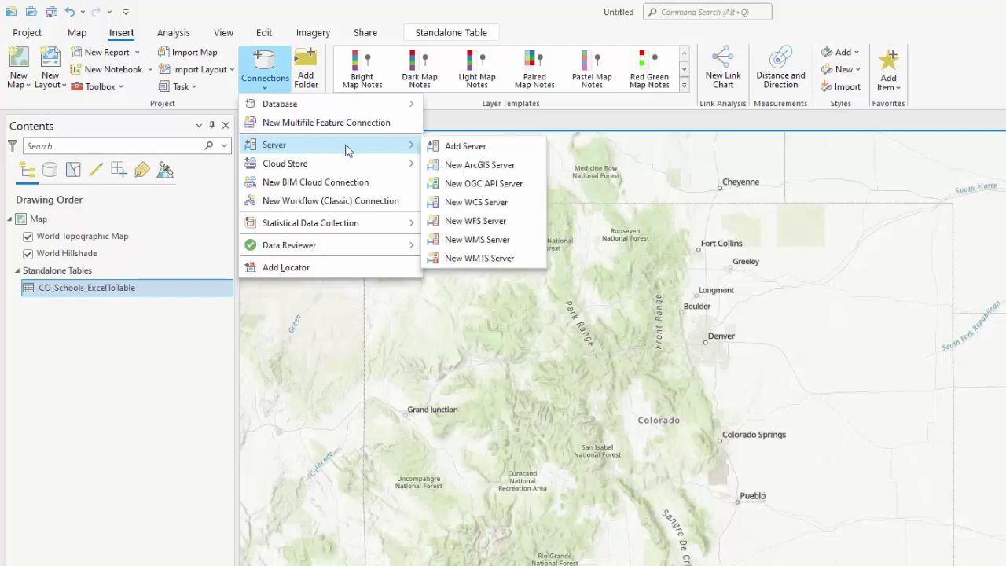
click(512, 167)
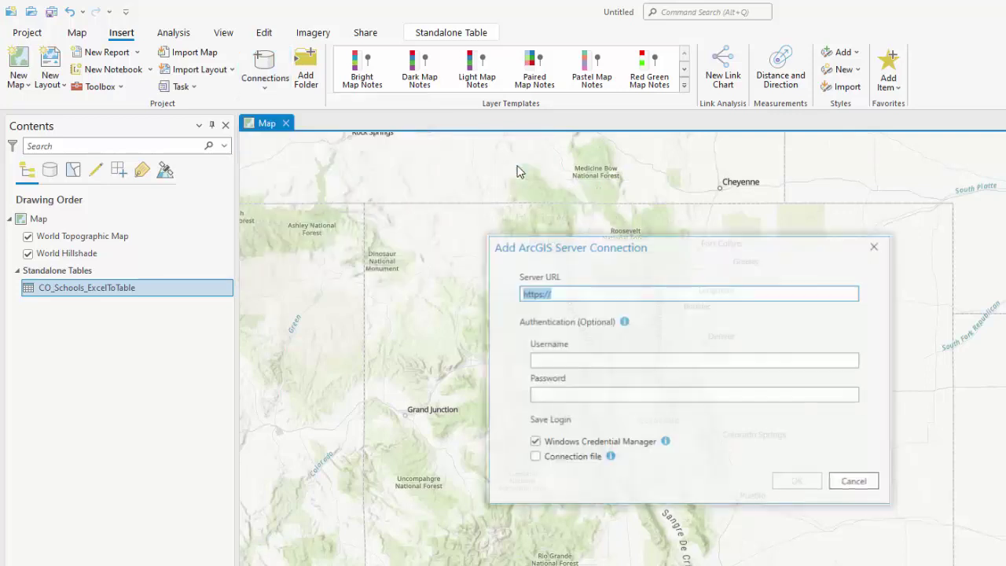
key(ctrl+v)
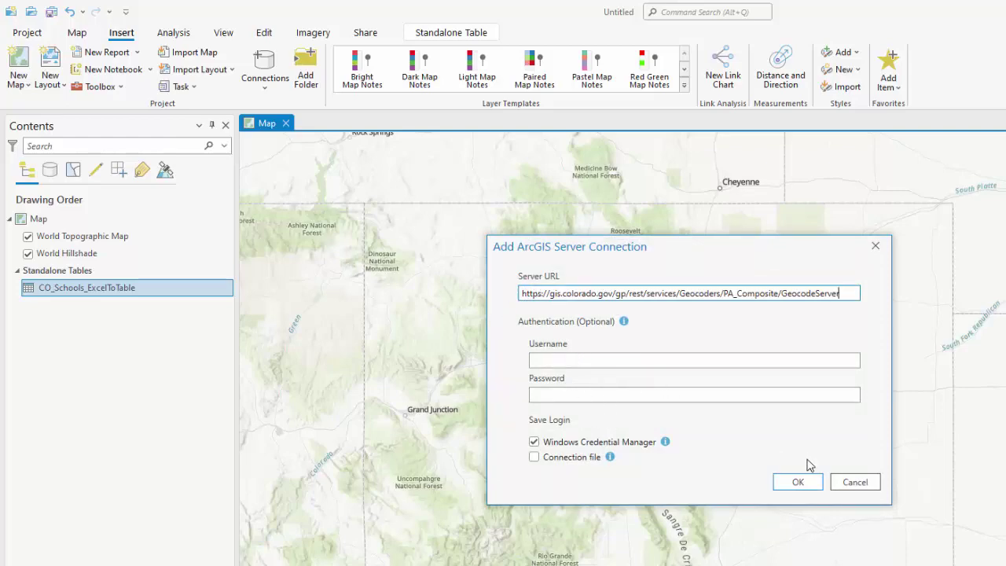
click(797, 481)
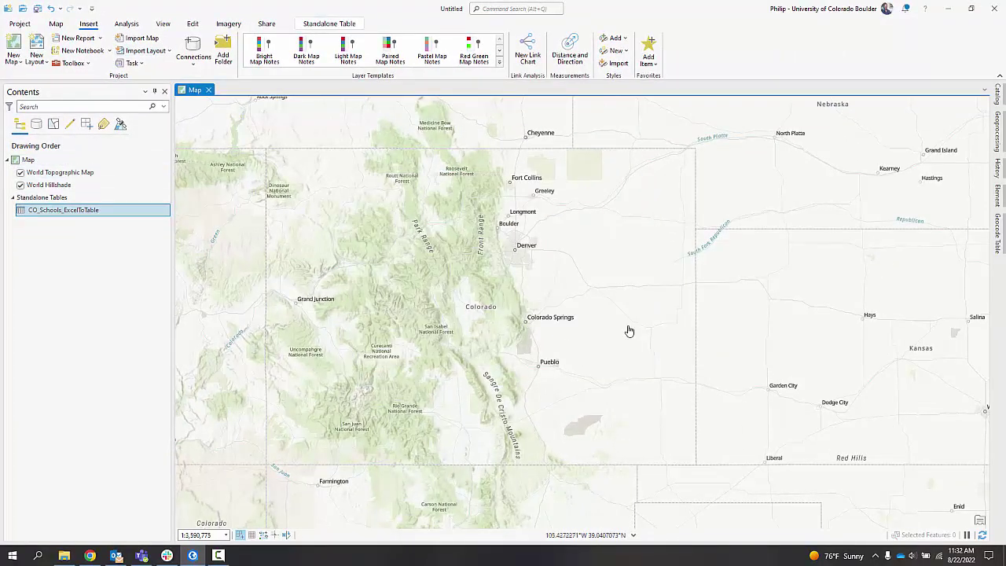
In the Catalog pane, collapse Databases and expand Servers to find the new GeocodeServer connection.
click(999, 96)
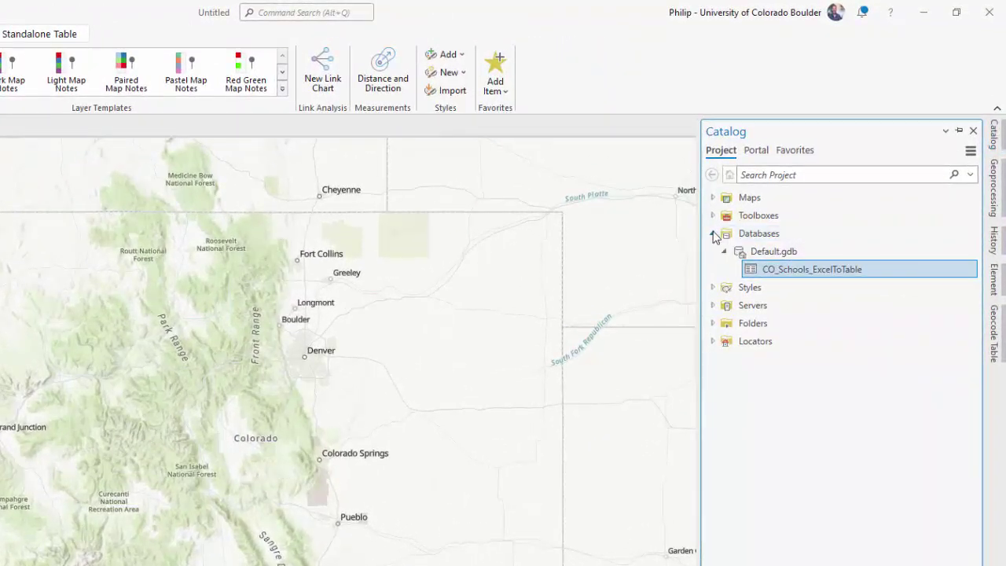
click(714, 235)
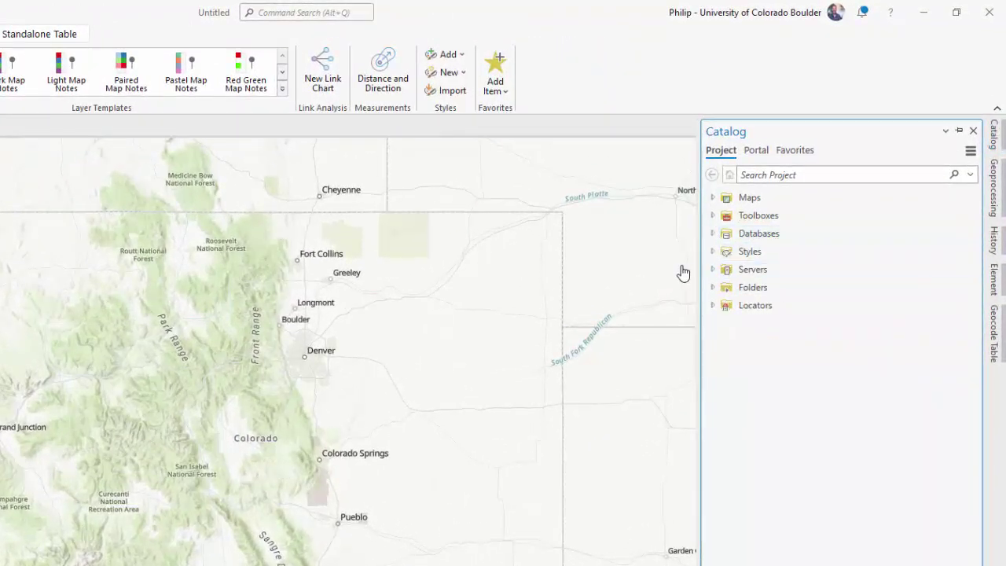
click(713, 270)
click(826, 289)
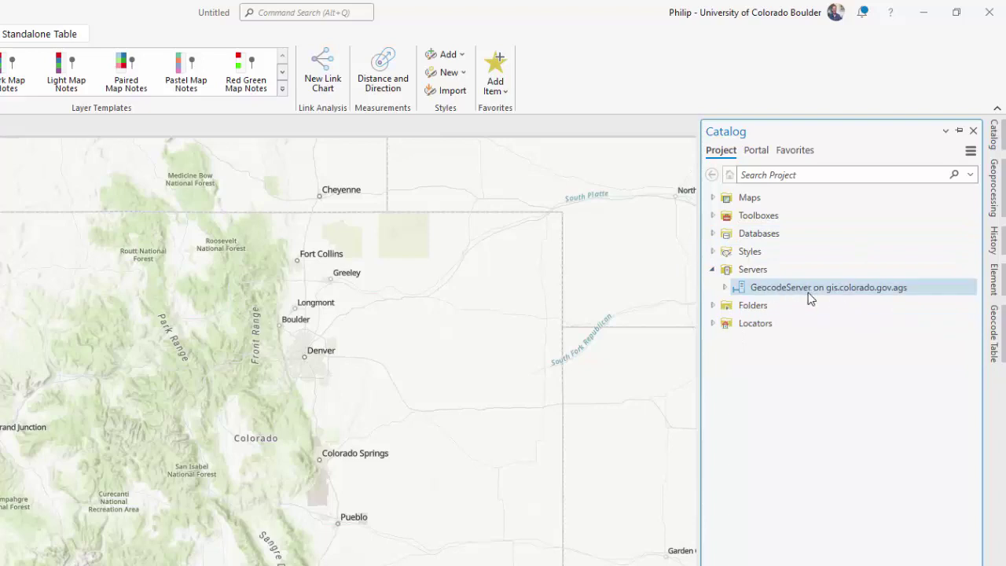
mouse_move(859, 298)
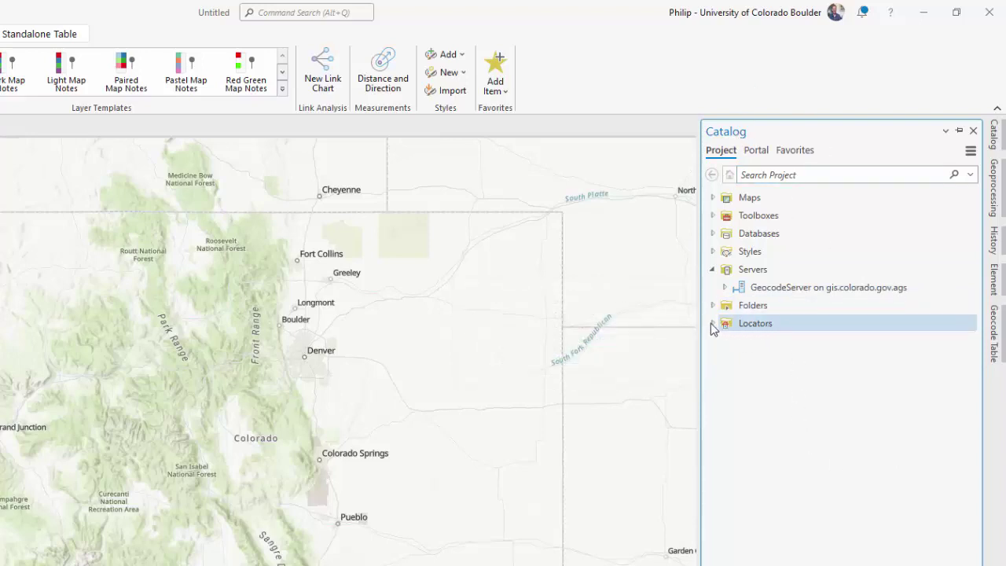
Expand Locators to review the World Geocoding Service and XY provider entries.
click(767, 329)
click(713, 324)
click(778, 341)
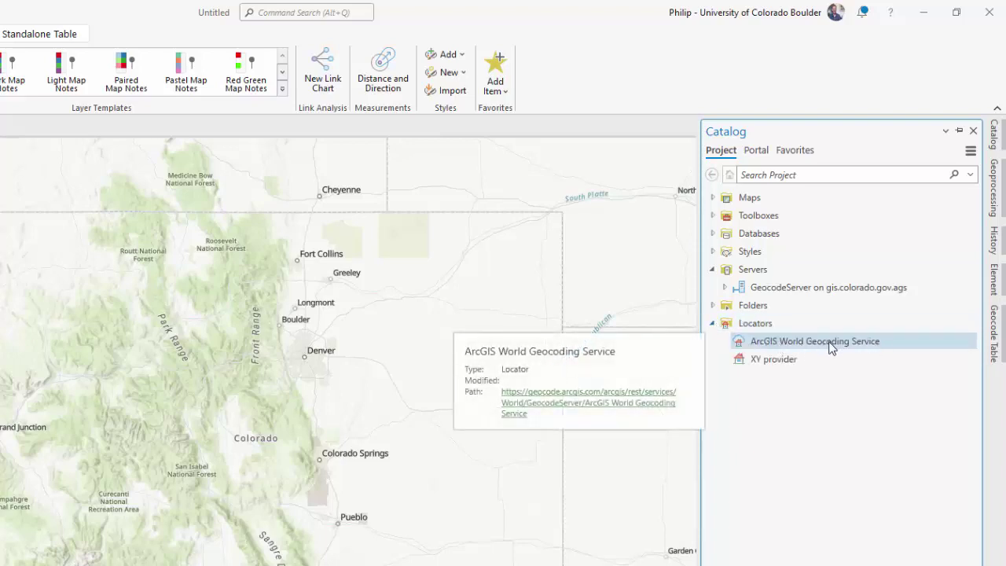
click(769, 330)
click(755, 326)
Add Geocoders/PA_Composite from the GeocodeServer connection to the project's Locators.
right_click(754, 325)
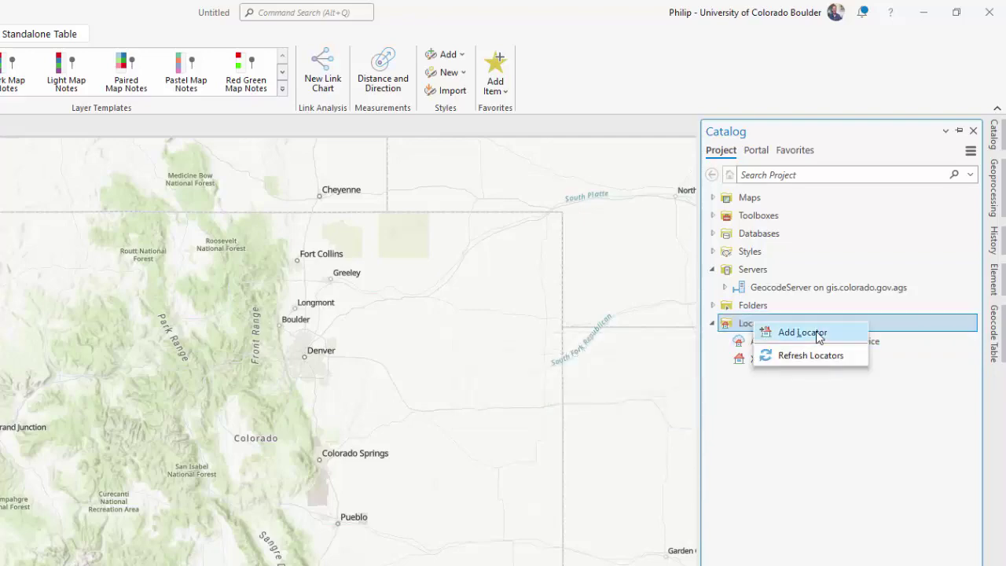
click(856, 333)
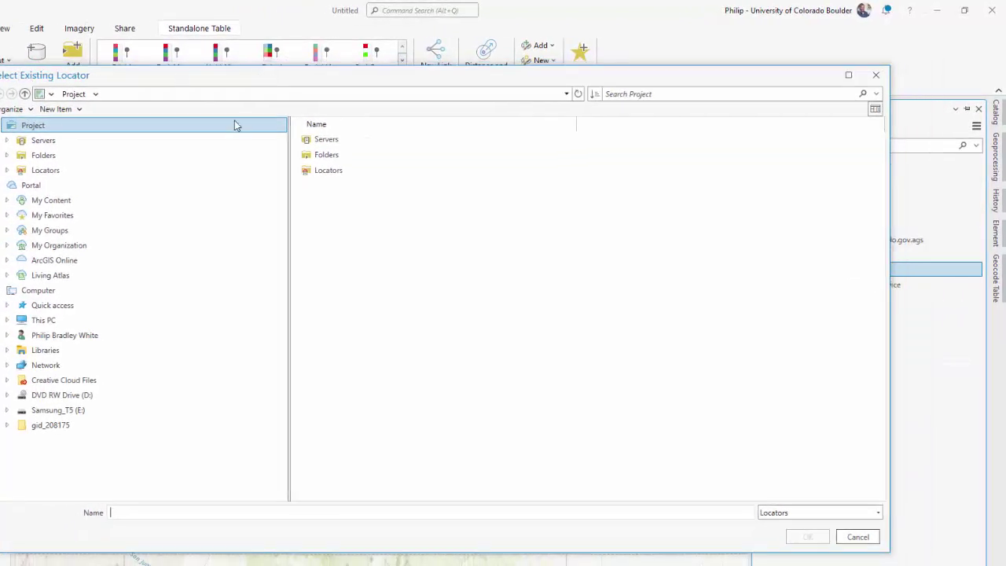
click(7, 141)
click(43, 141)
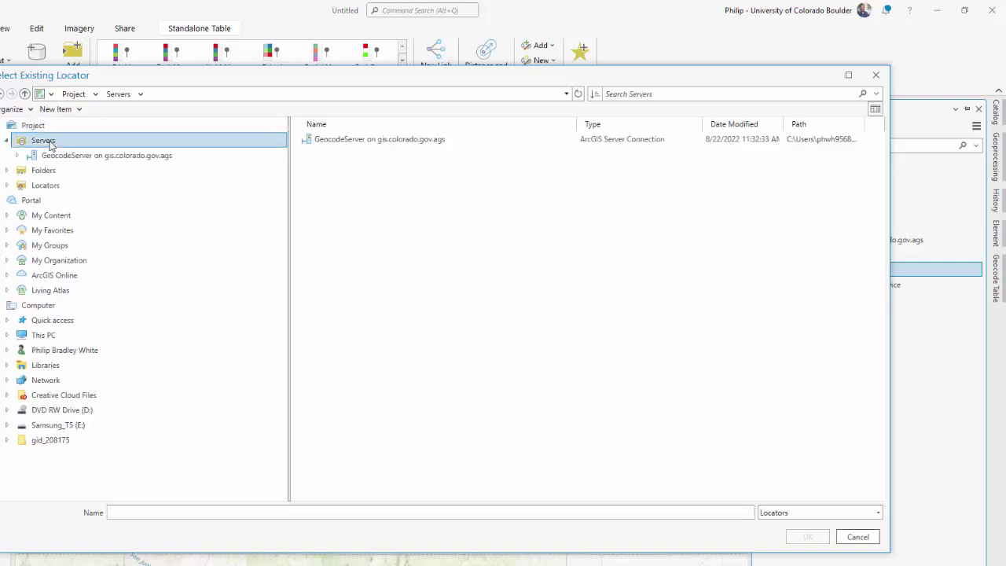
click(367, 142)
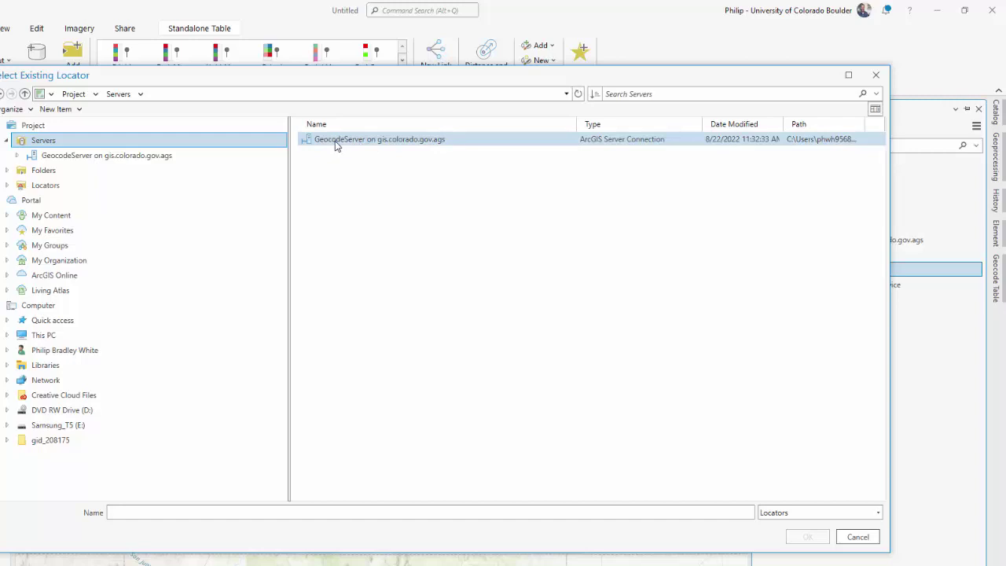
click(336, 142)
double_click(337, 142)
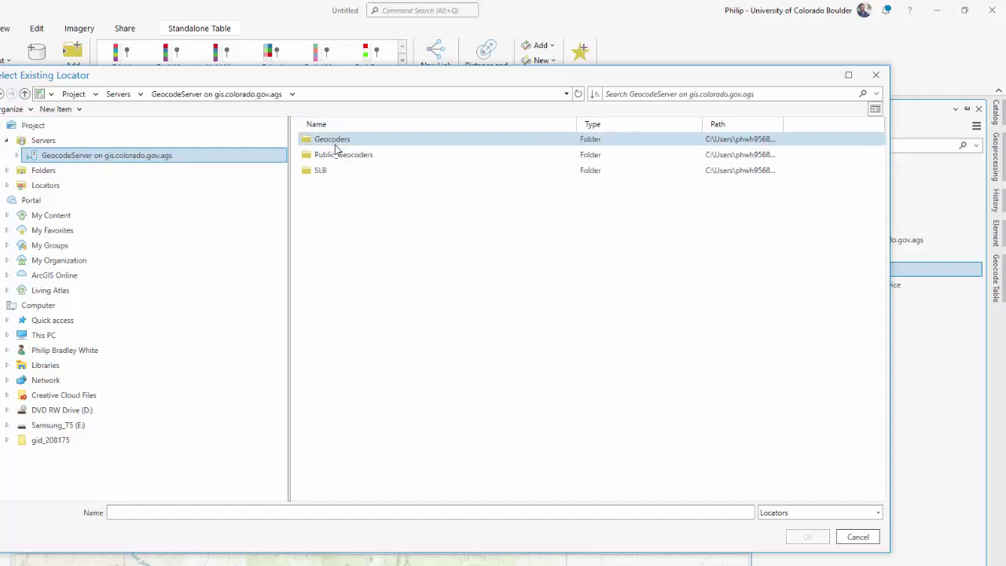
double_click(339, 141)
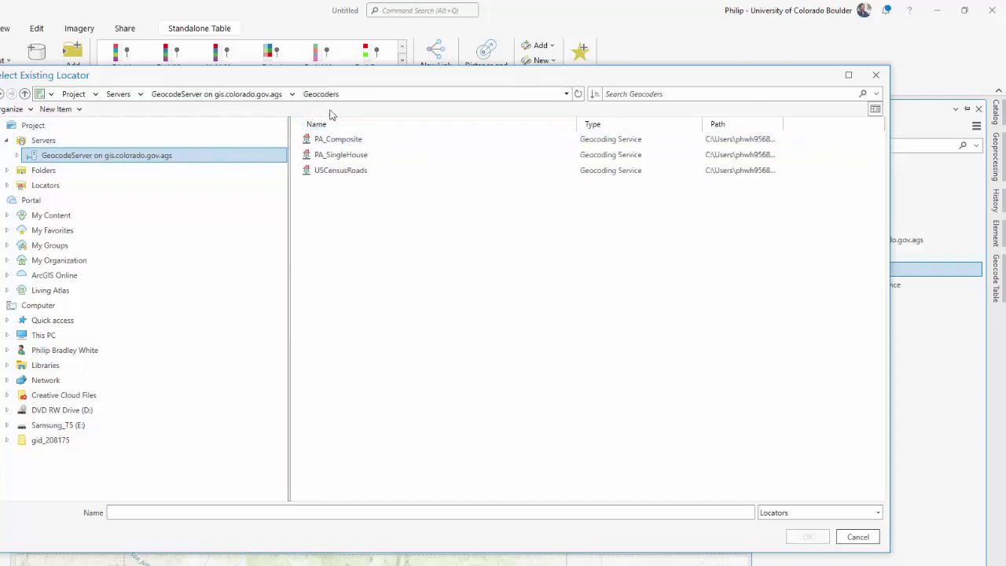
click(338, 139)
click(346, 143)
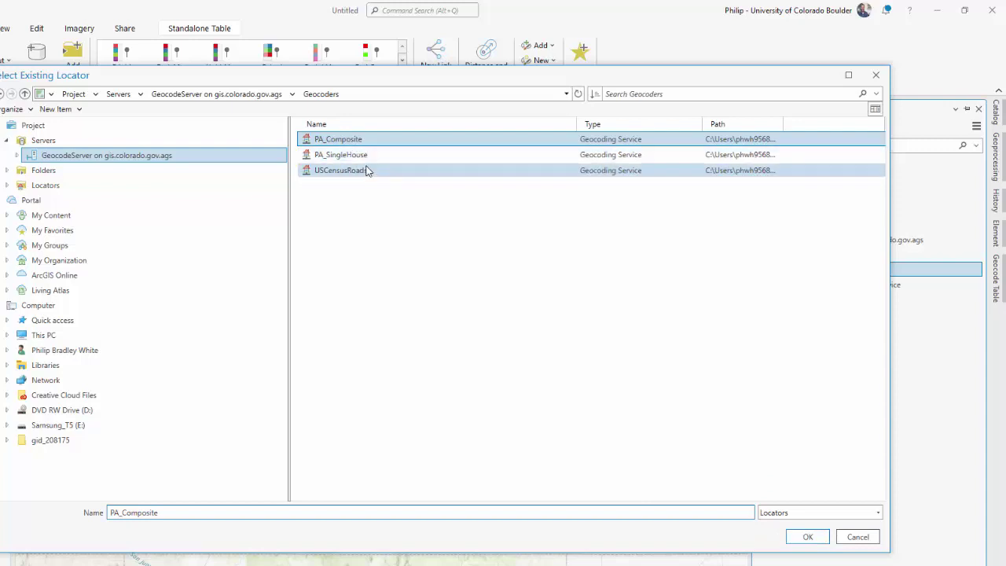
click(809, 539)
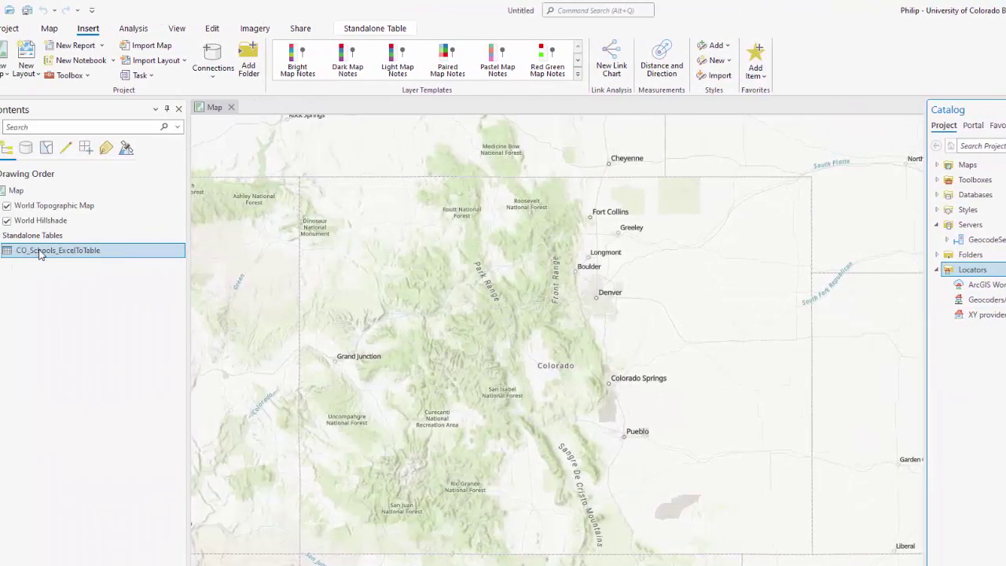
Start Geocode Table on CO_Schools_ExcelToTable from its Contents context menu.
right_click(63, 257)
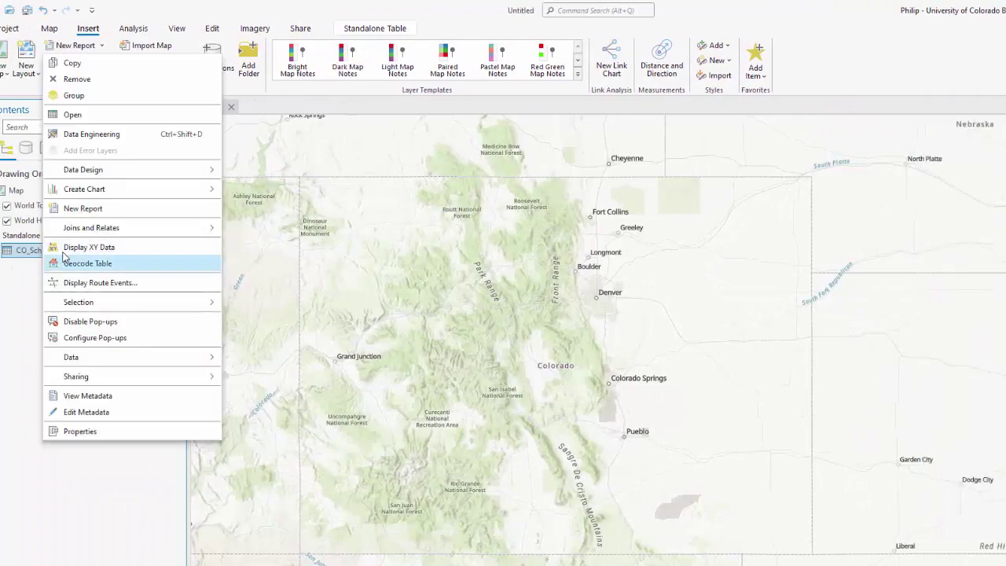
click(102, 270)
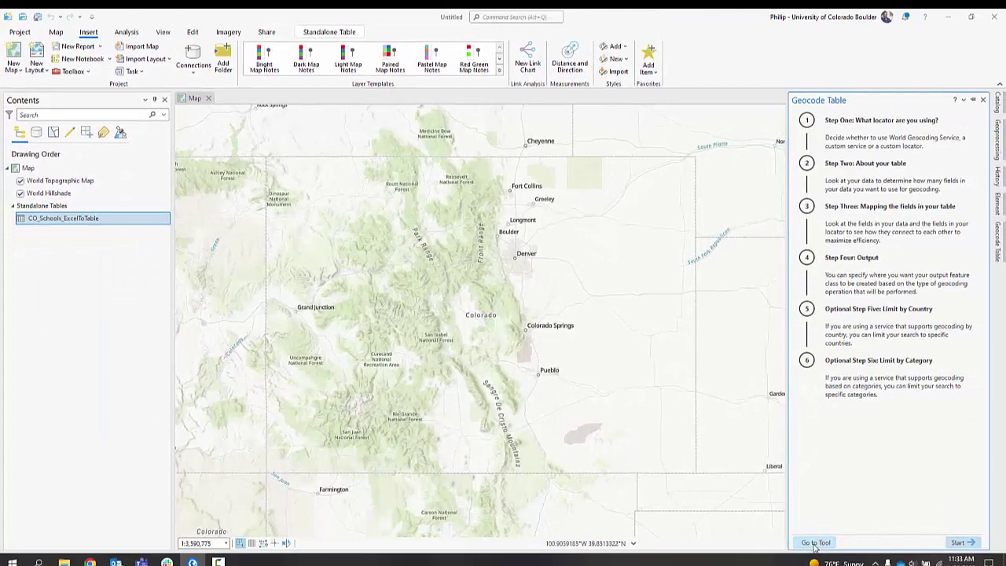
Choose Geocoders/PA_Composite as locator, keep 'More than one field', and map Street_Add as street.
click(815, 543)
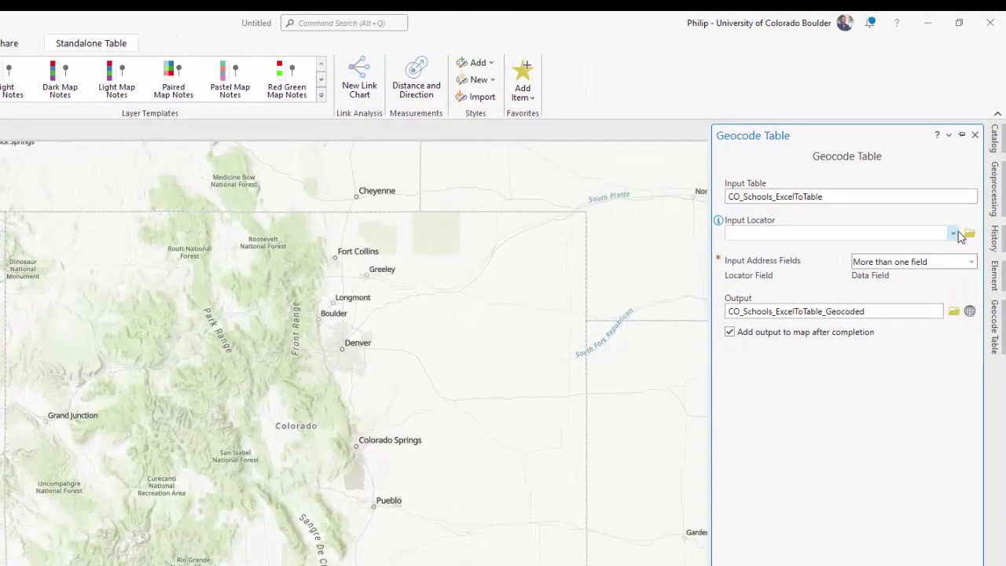
click(953, 234)
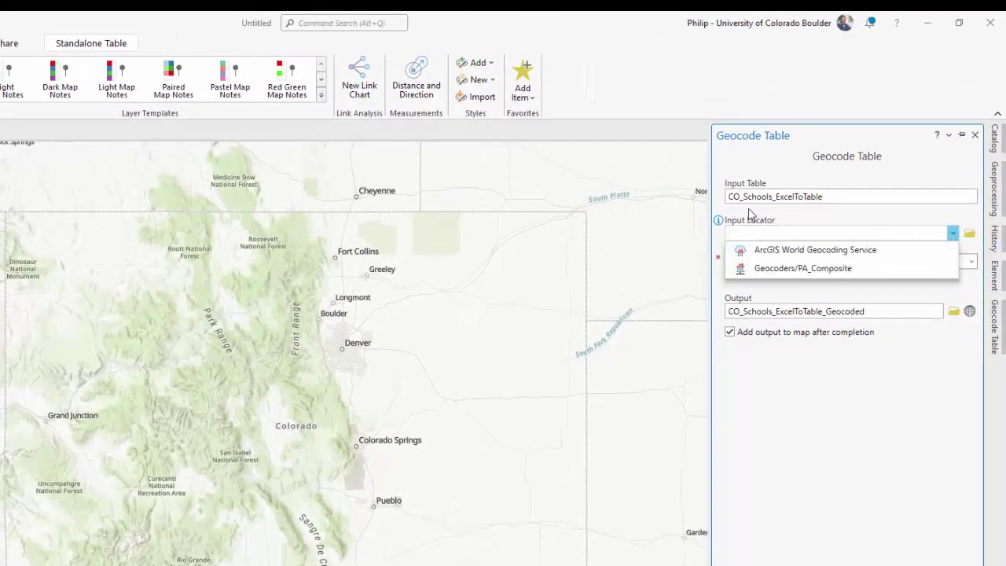
click(793, 269)
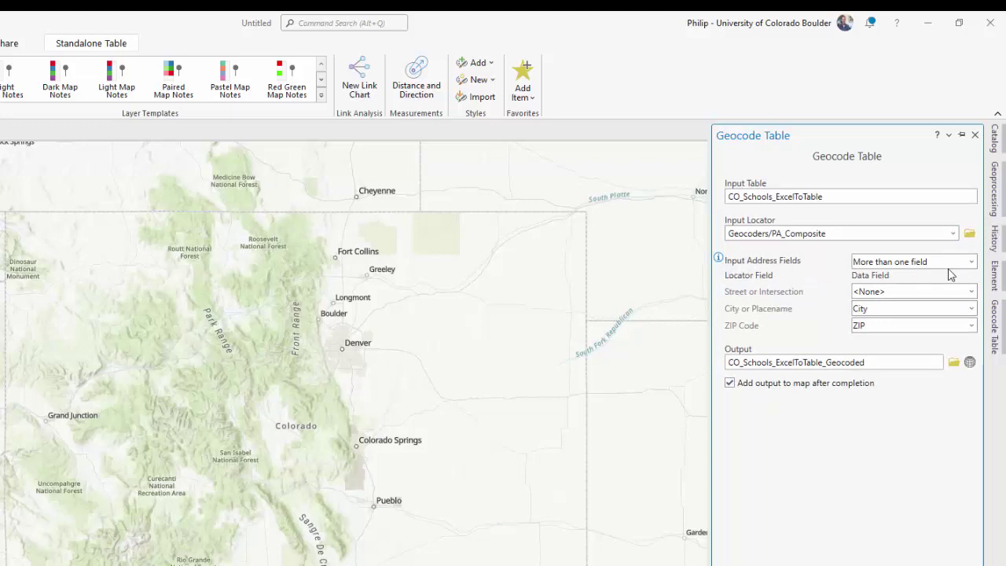
click(973, 264)
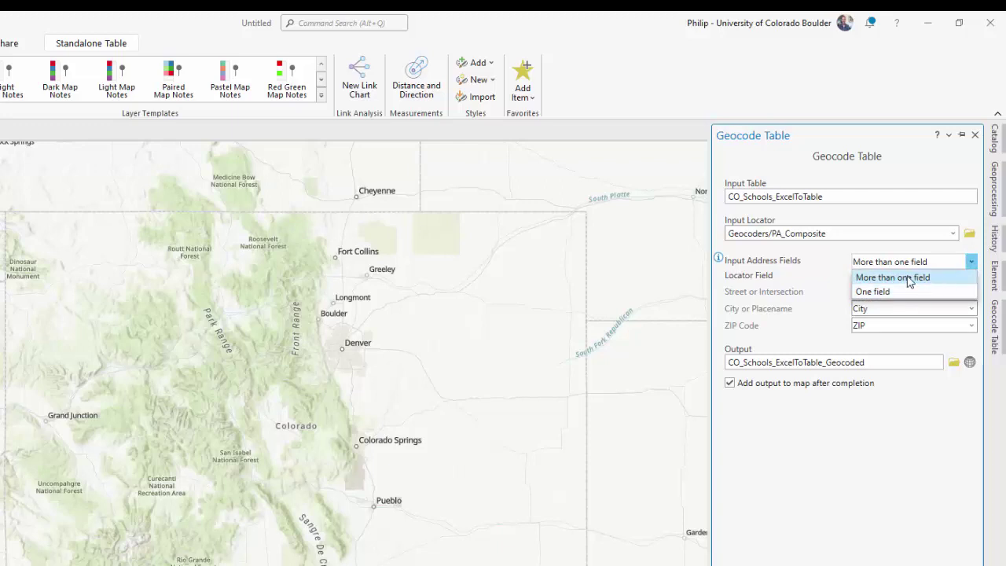
click(880, 277)
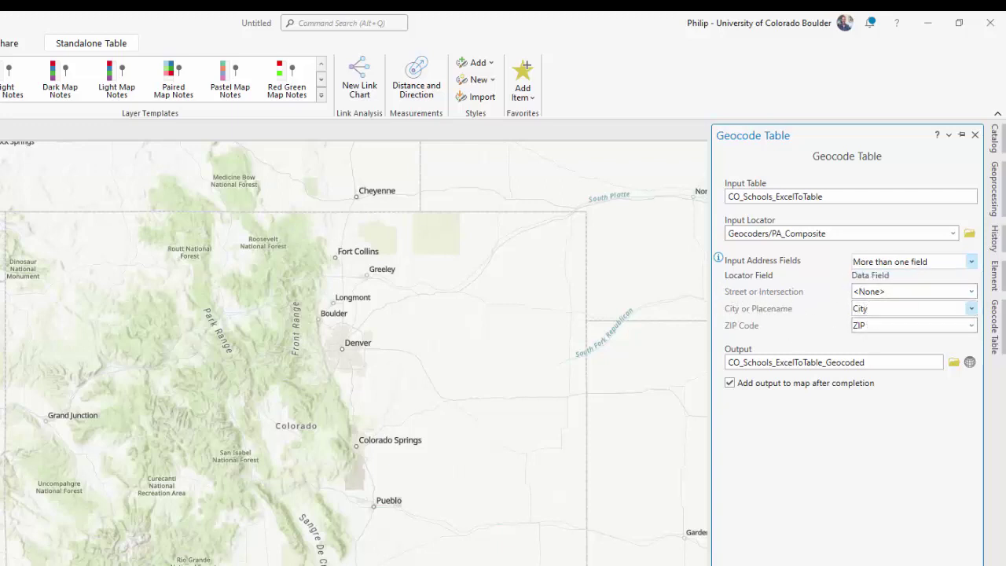
click(970, 292)
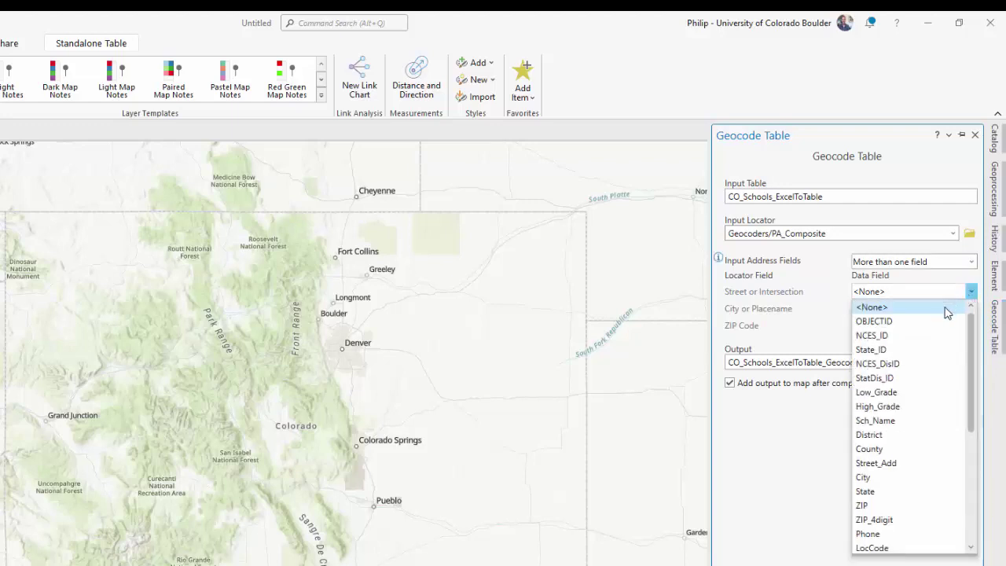
click(880, 464)
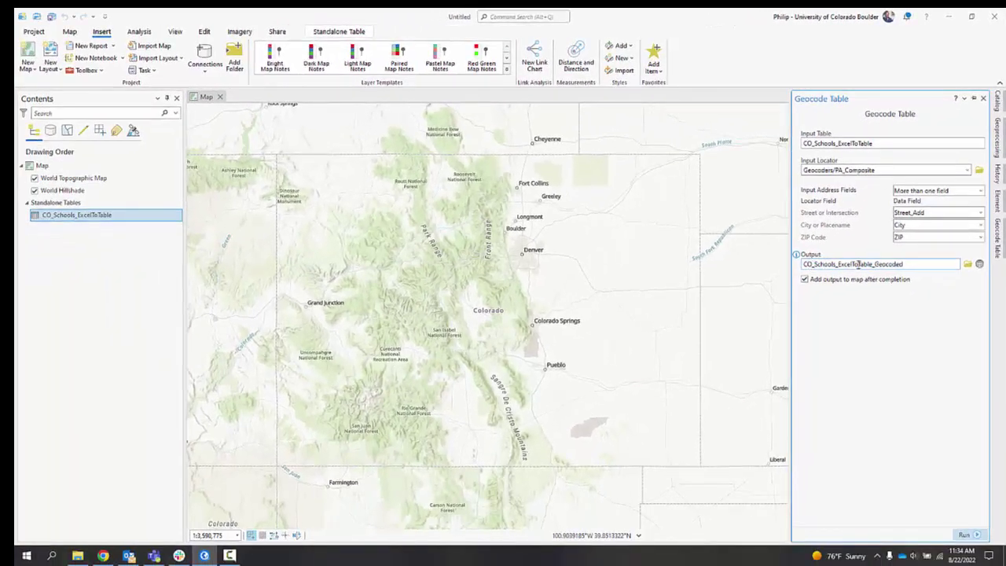
Run the CO_Schools geocode (1416 matched, 381 unmatched, 91 tied) and accept the rematch prompt.
click(965, 536)
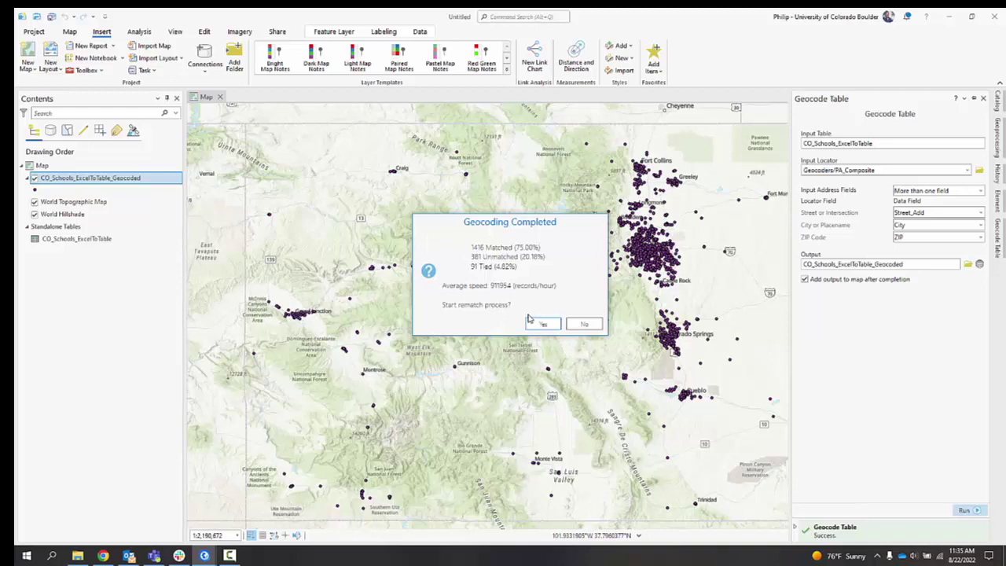
click(545, 323)
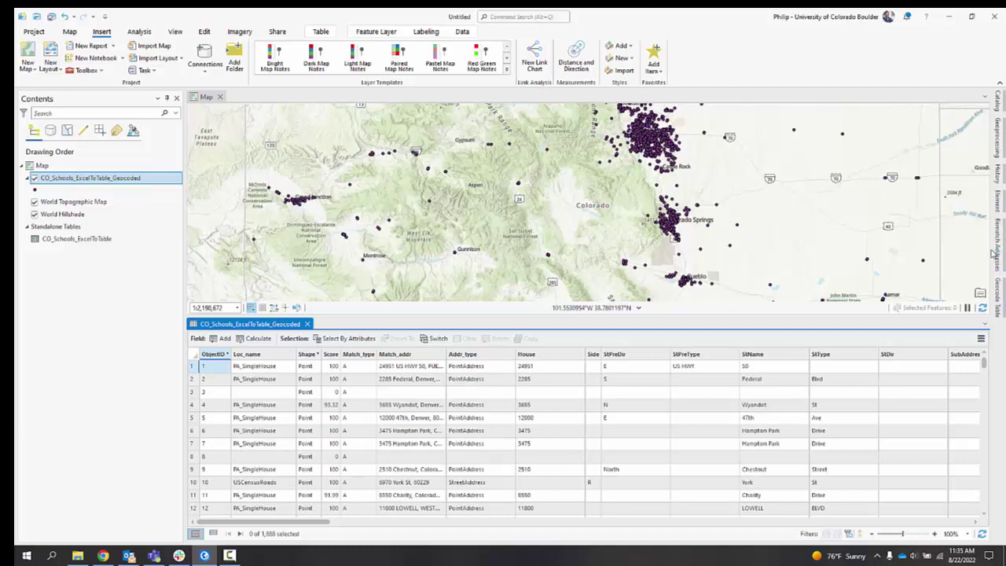
Open the Rematch Addresses pane and close the CO_Schools_ExcelToTable_Geocoded attribute table.
click(1001, 265)
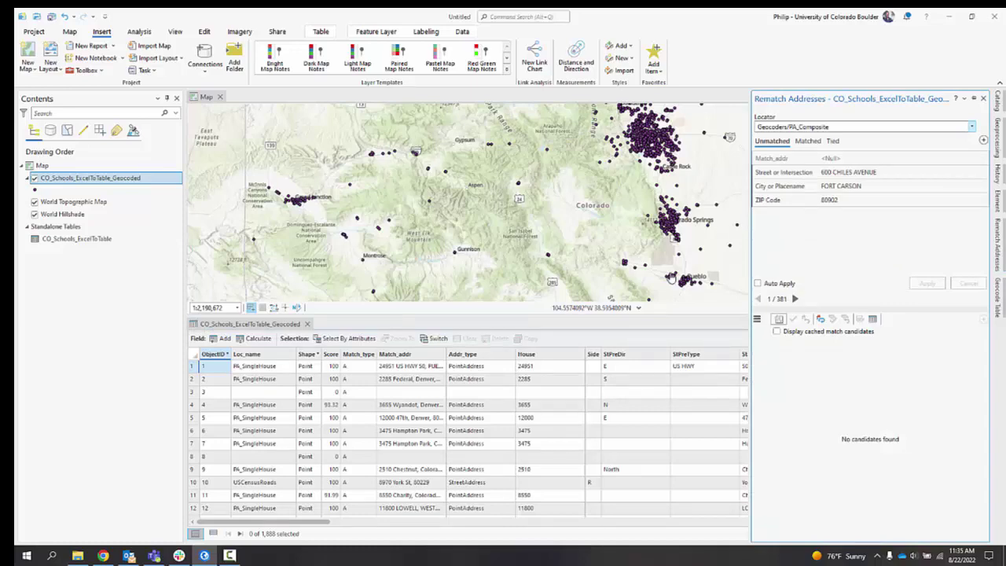
click(306, 324)
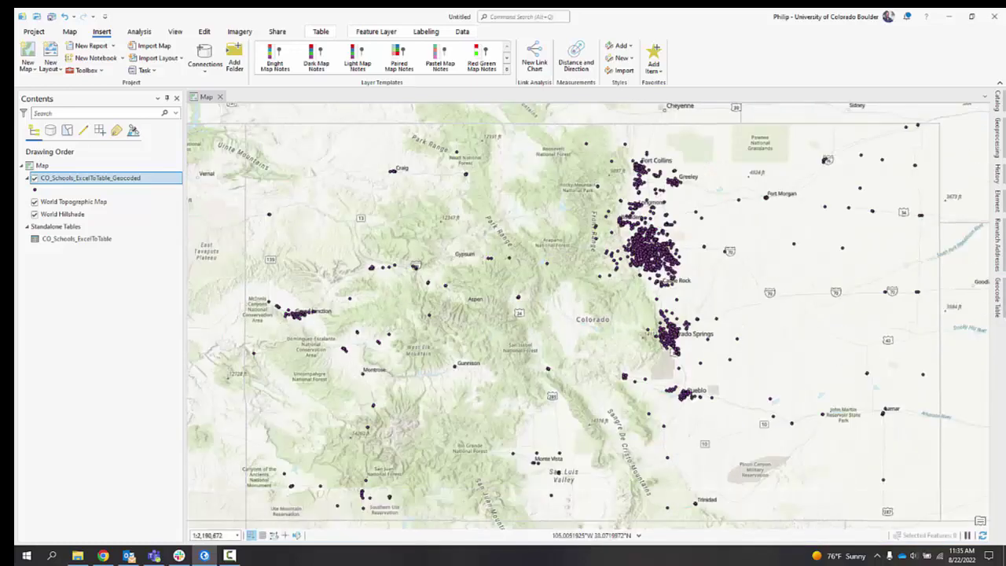
click(1001, 253)
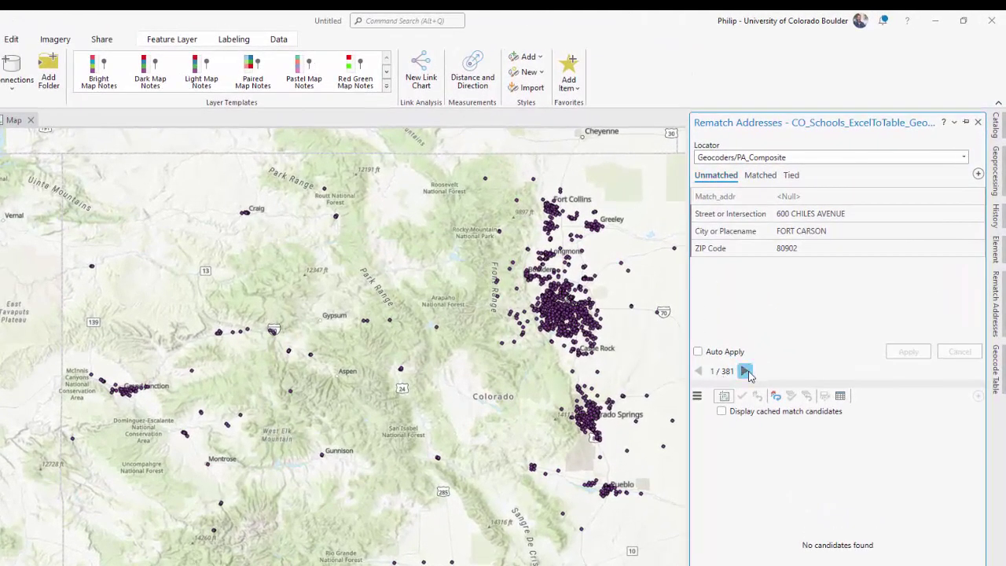
click(745, 372)
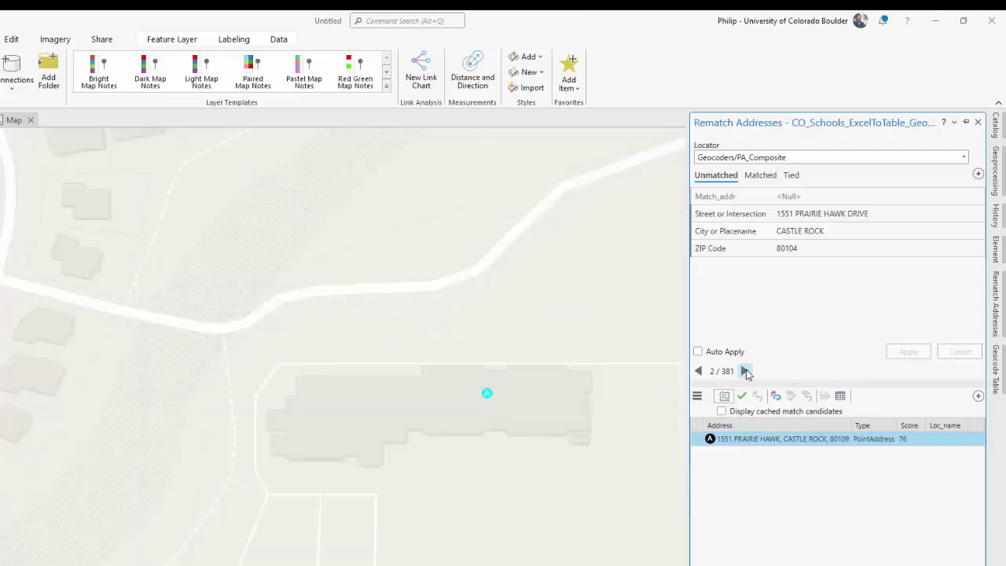
click(698, 371)
click(759, 175)
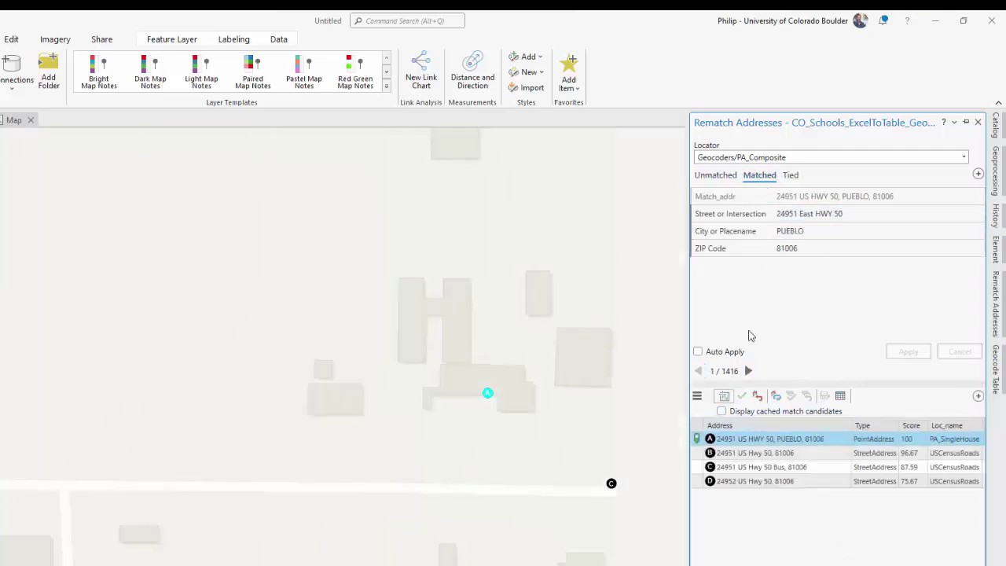
click(791, 176)
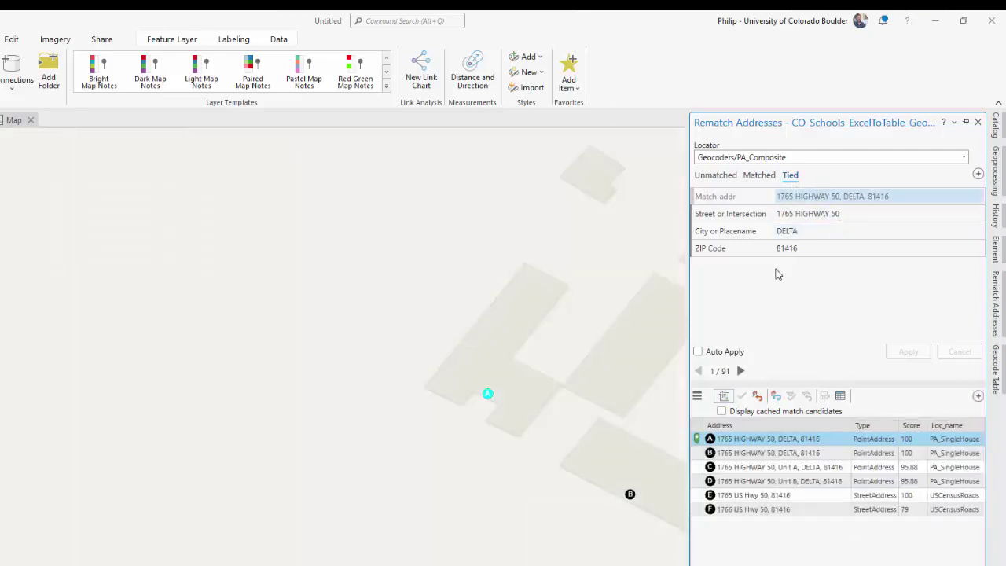
click(513, 399)
click(595, 417)
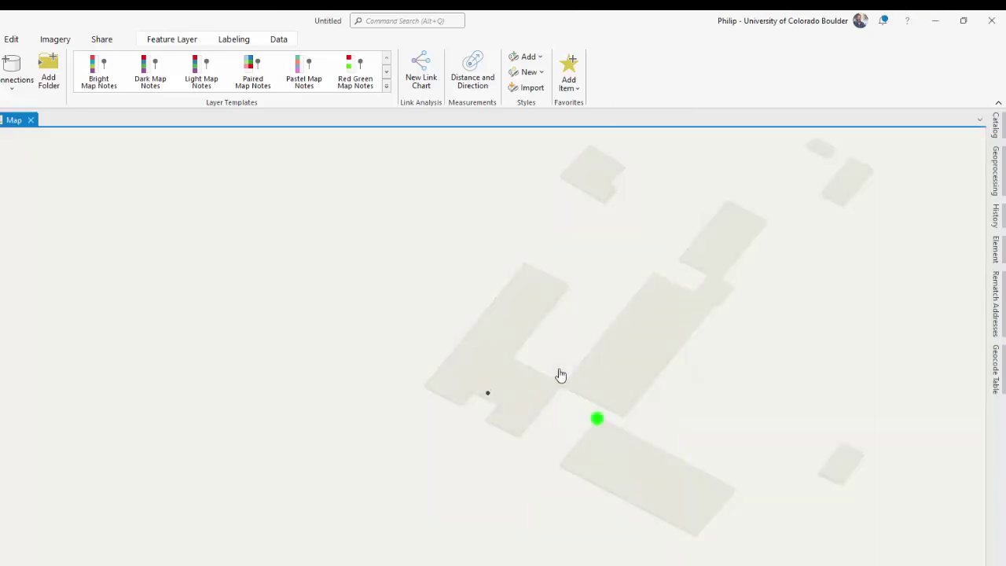
drag(582, 345, 420, 348)
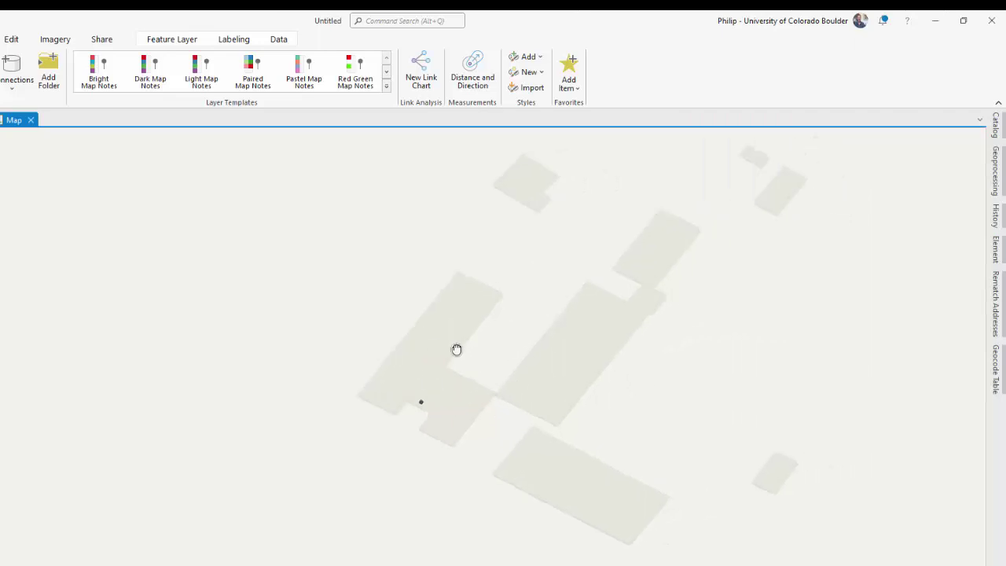
scroll(509, 408, down, 3)
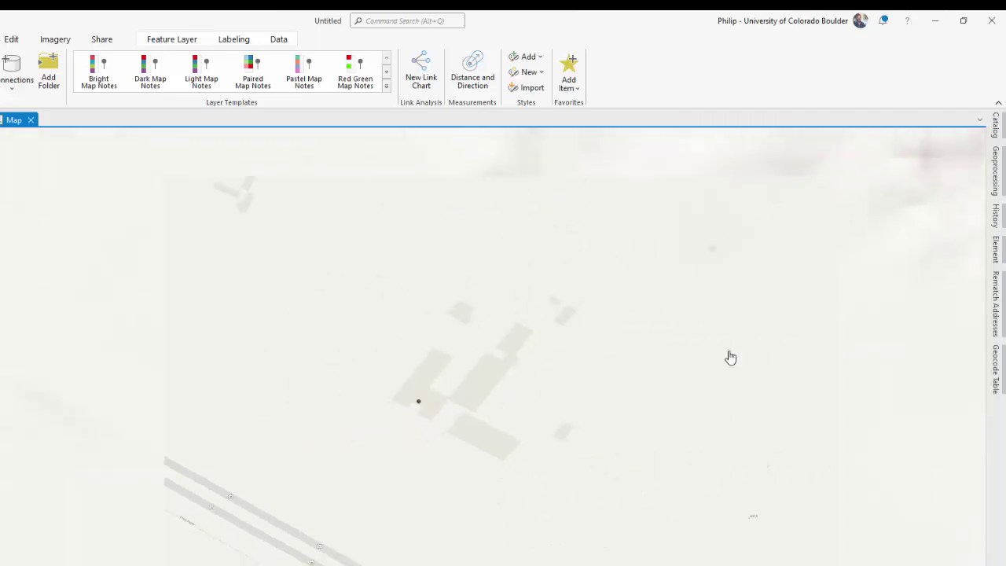
click(996, 299)
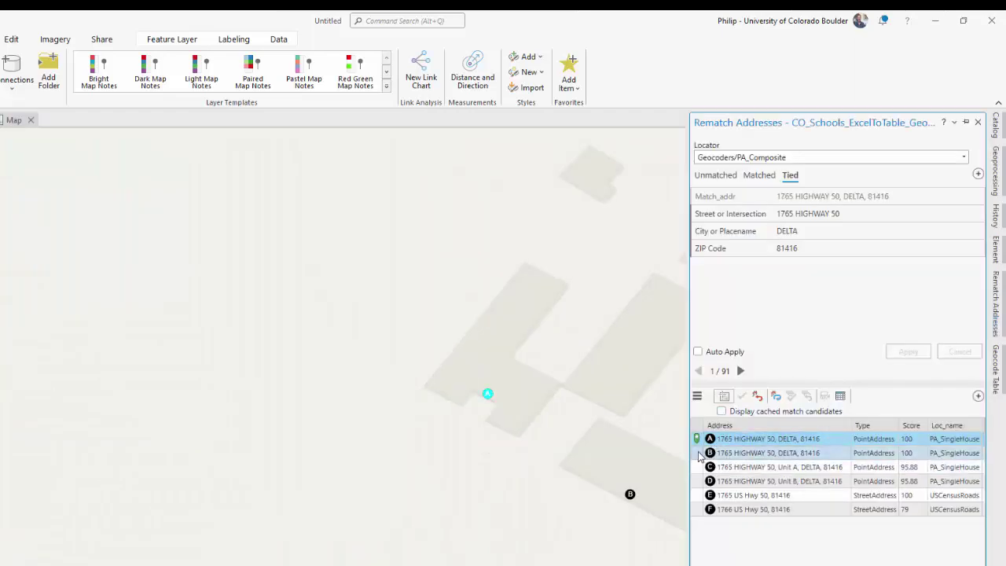
click(739, 440)
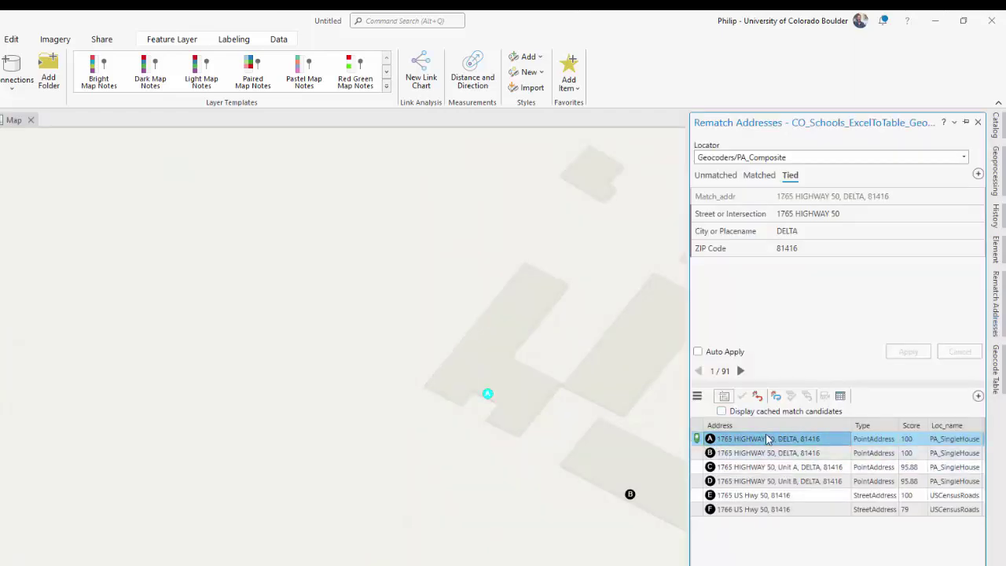
click(699, 455)
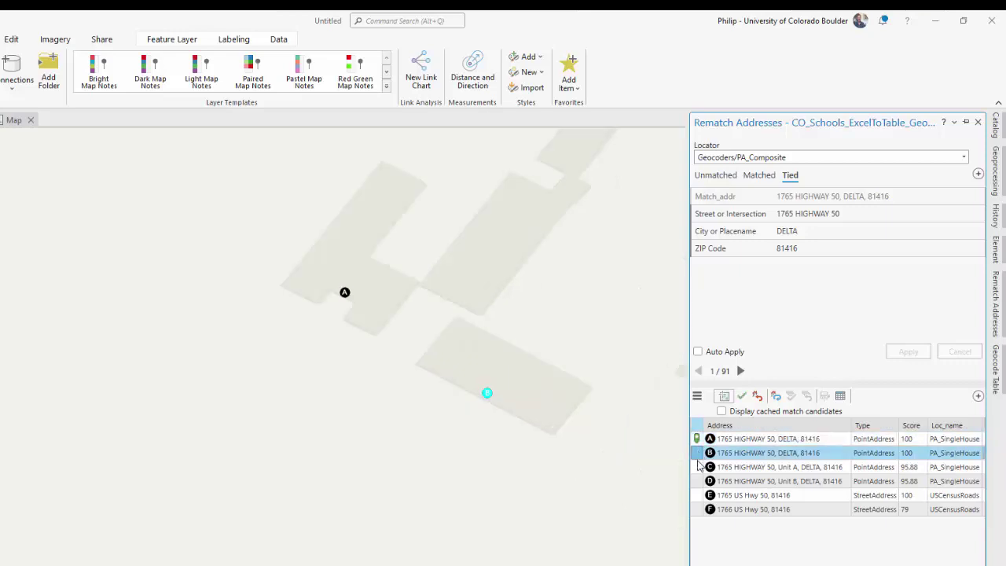
click(698, 469)
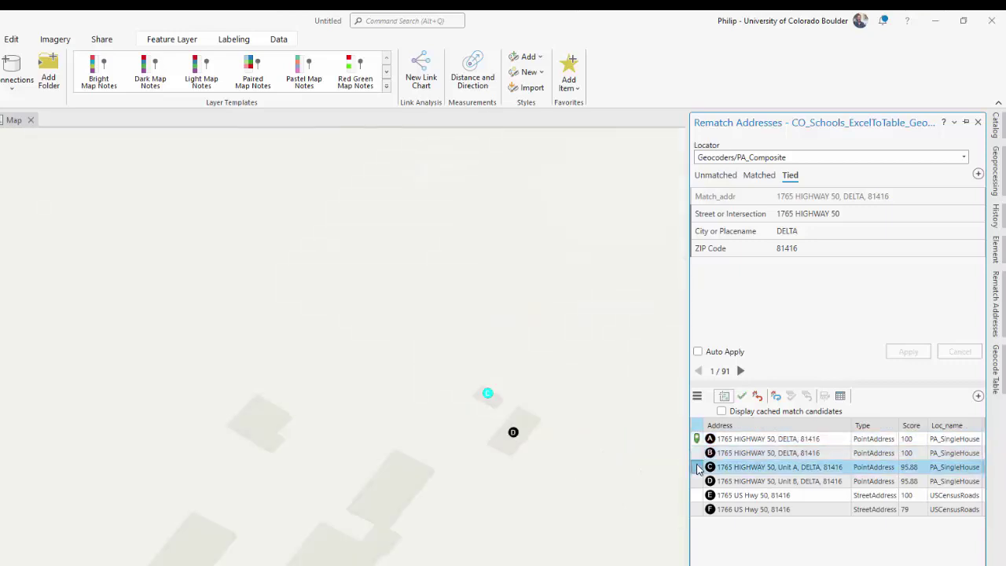
click(699, 483)
click(699, 497)
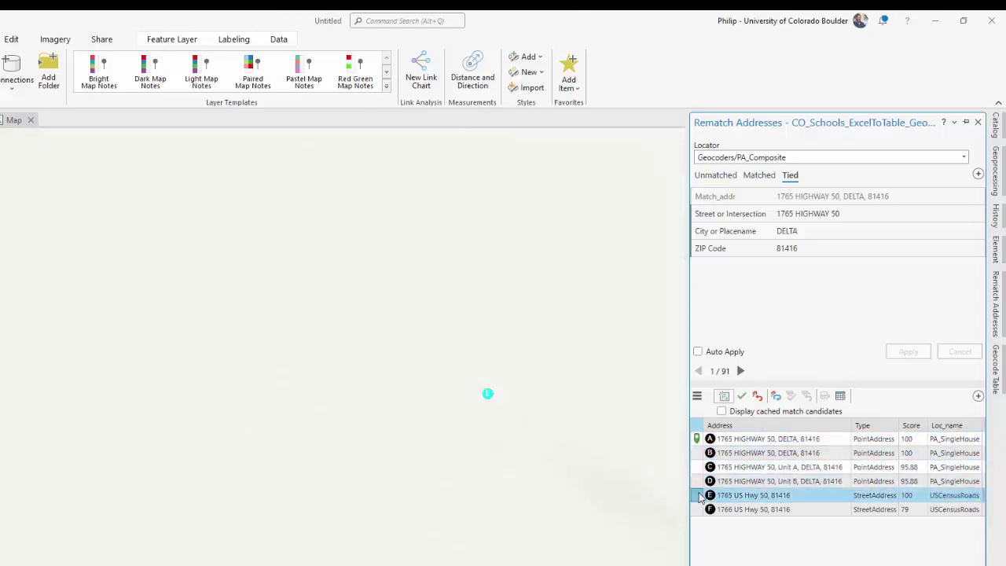
click(722, 441)
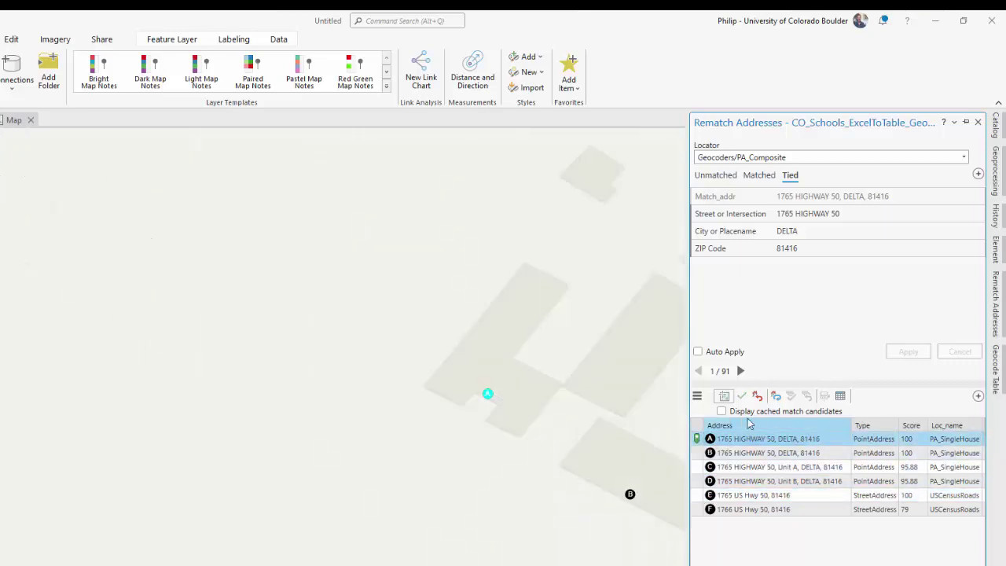
click(740, 370)
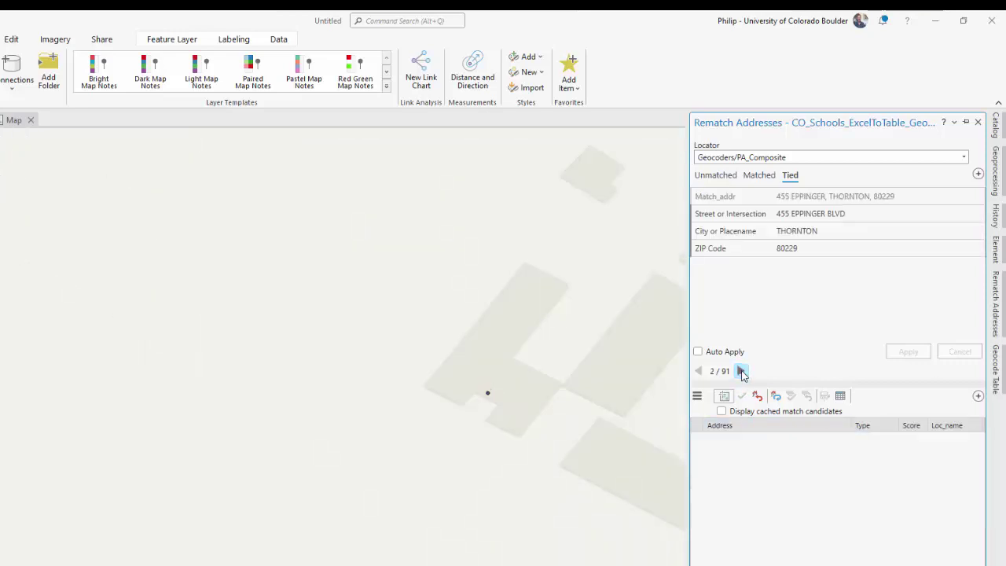
click(698, 453)
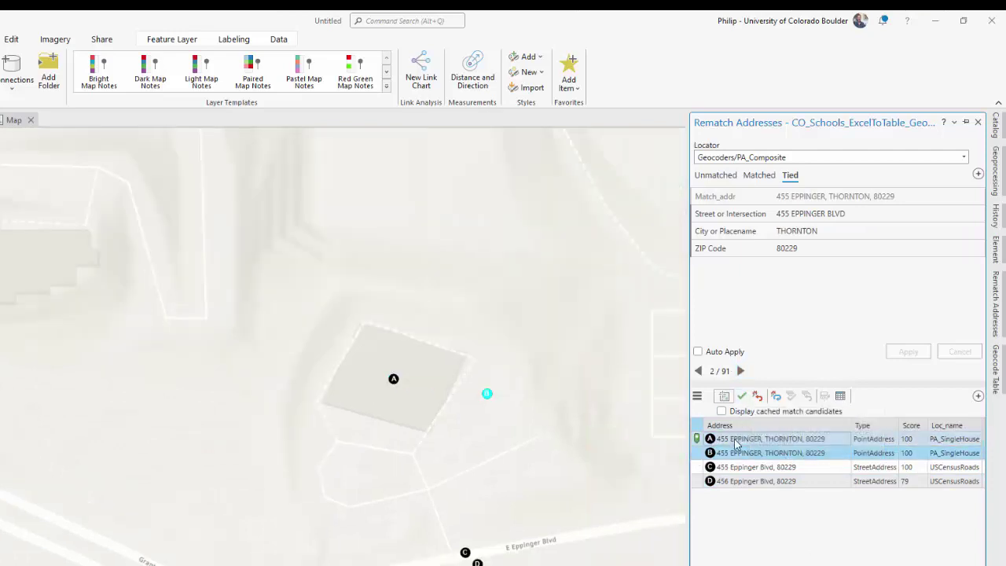
click(738, 440)
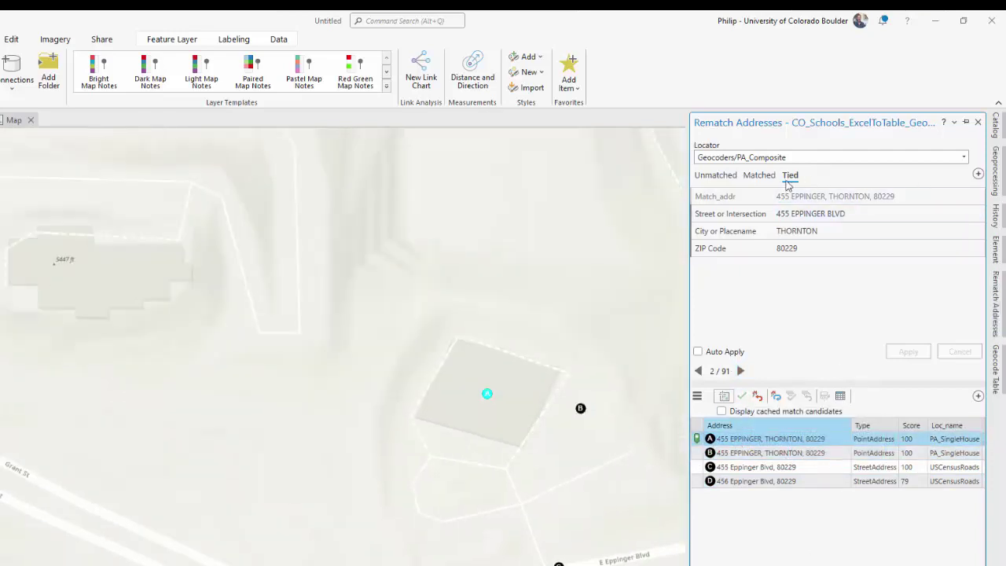
click(716, 176)
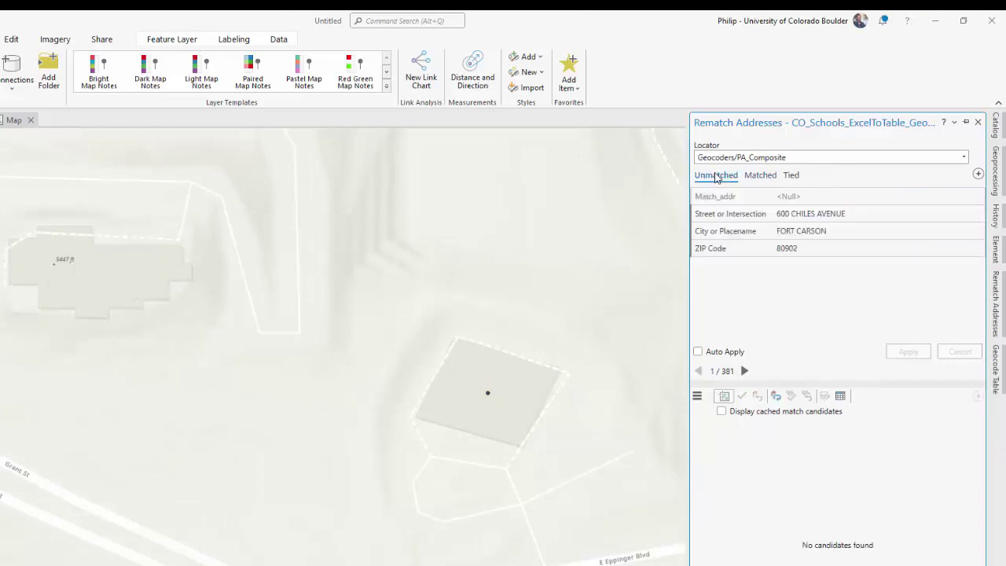
click(806, 213)
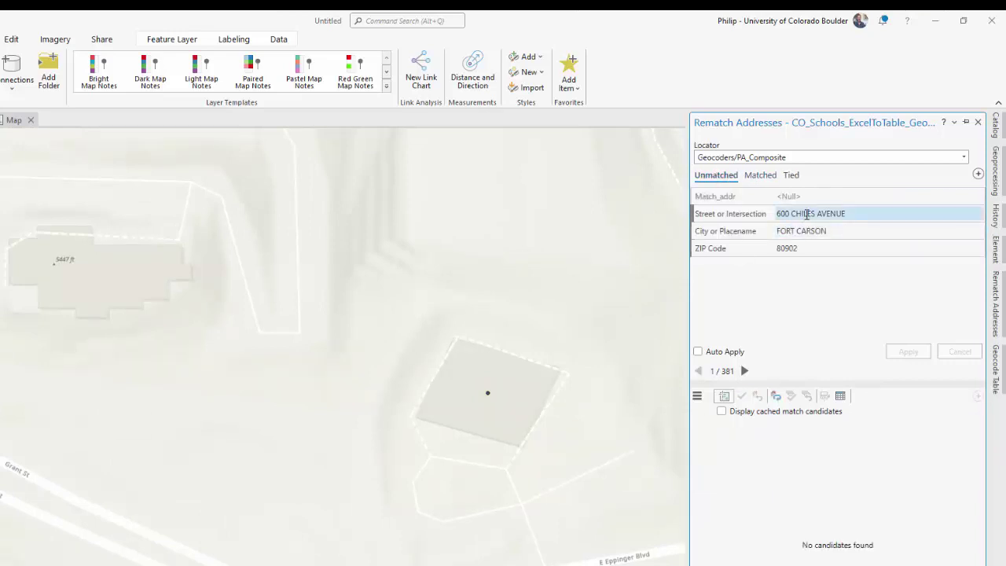
click(745, 371)
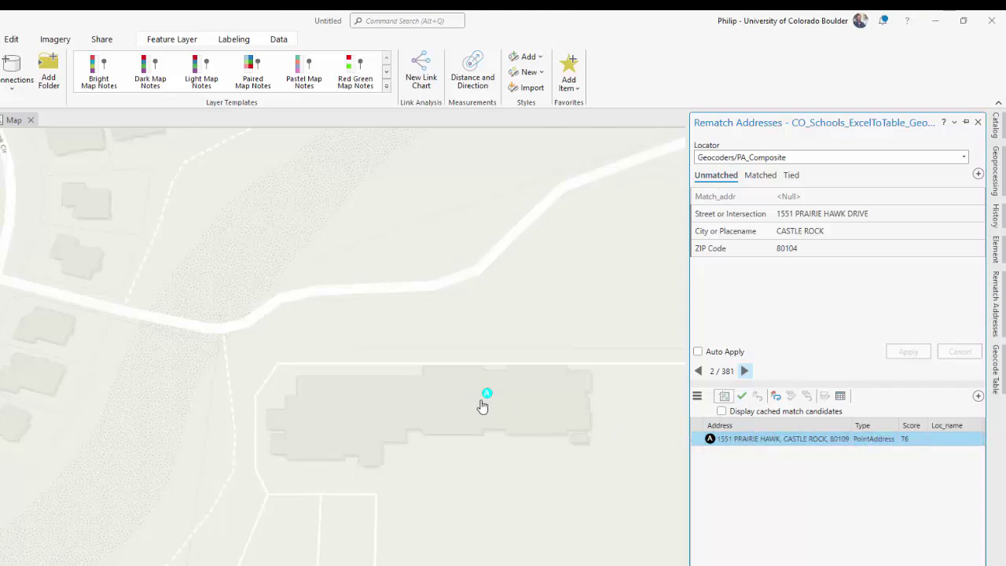
click(885, 214)
key(ctrl+c)
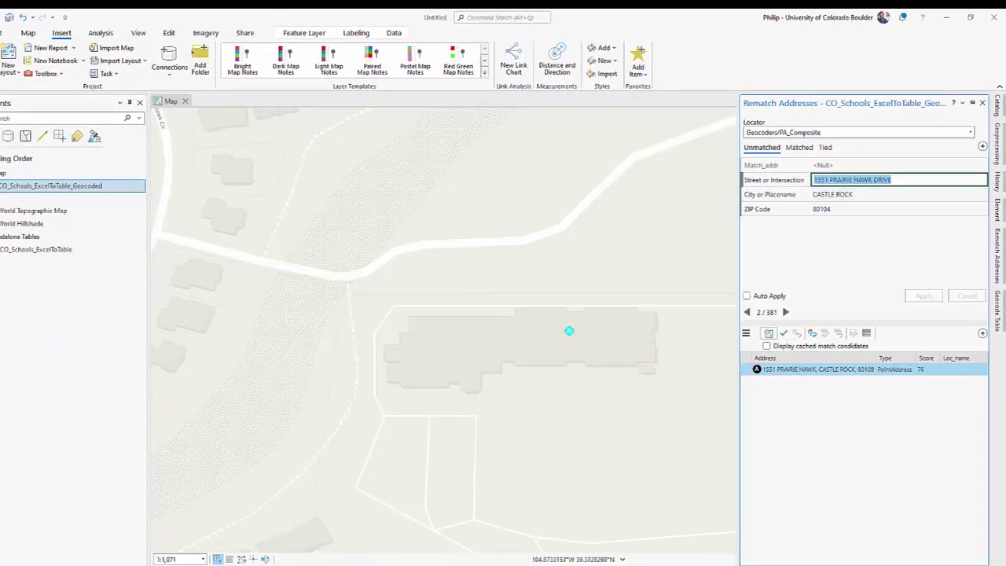
key(alt+Tab)
click(295, 40)
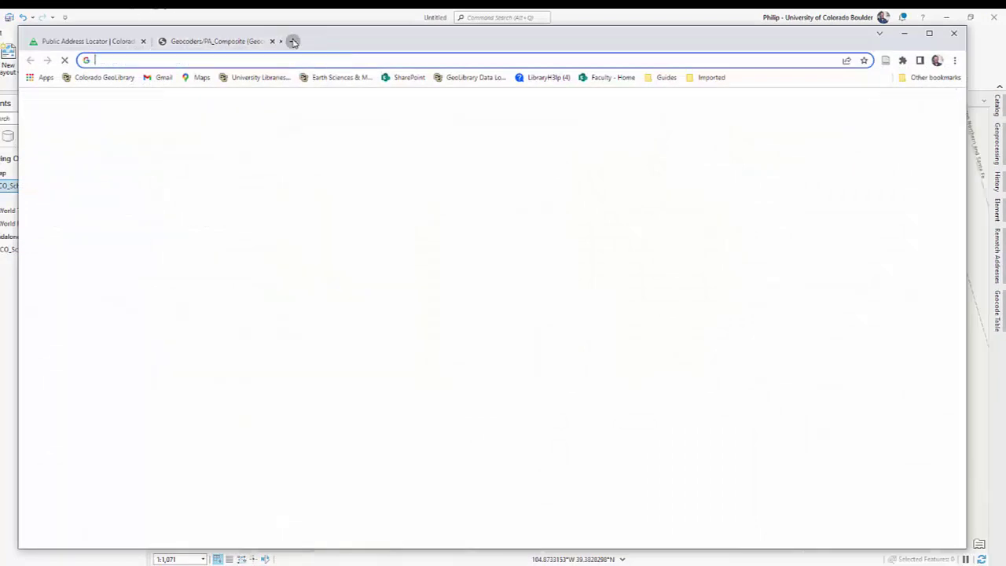
click(206, 81)
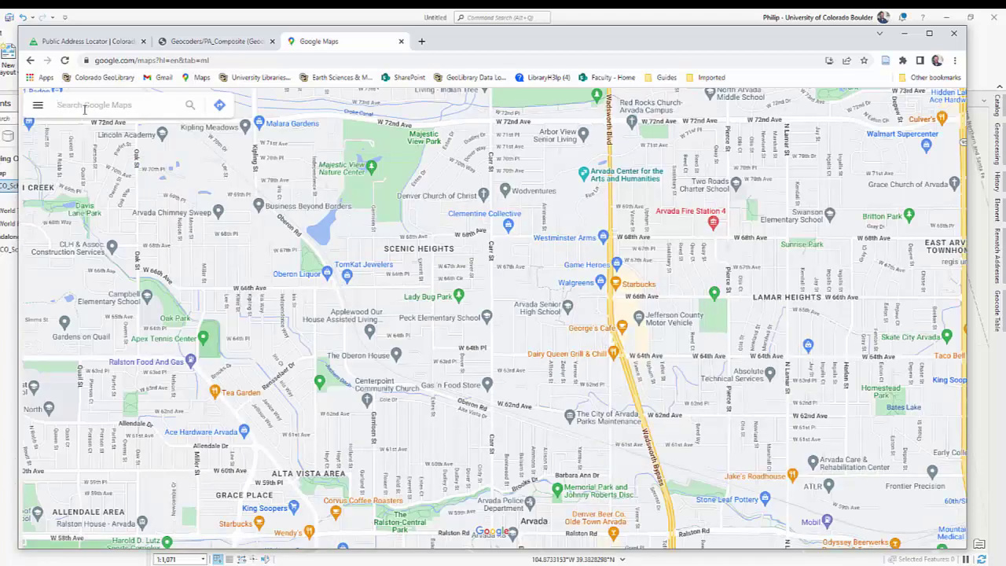
click(84, 109)
key(ctrl+v)
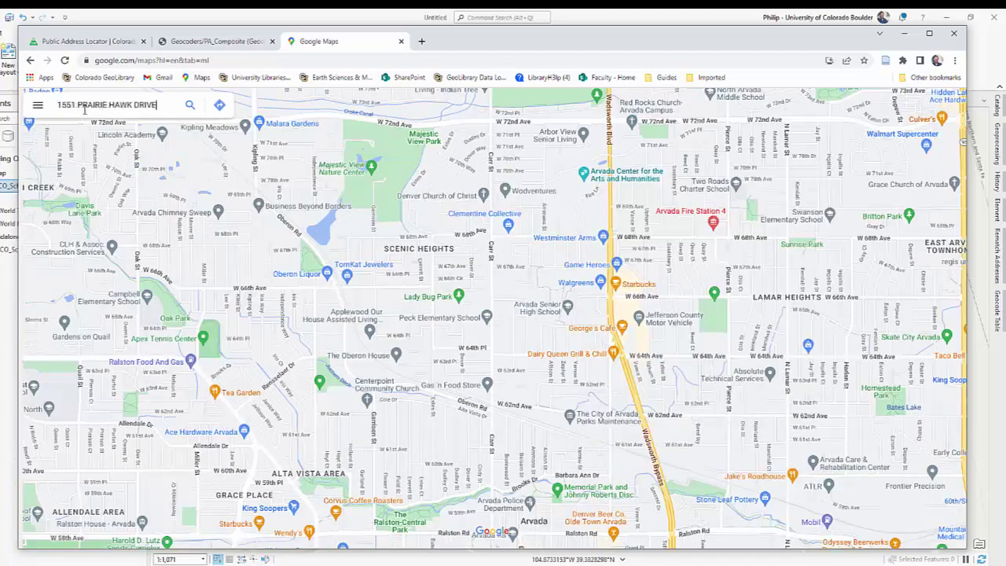
key(Return)
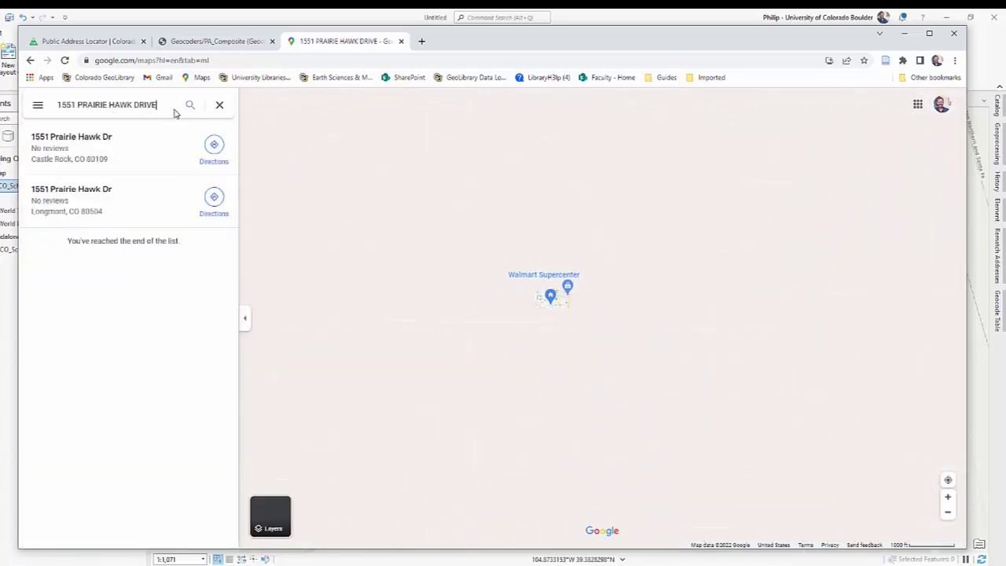
click(168, 111)
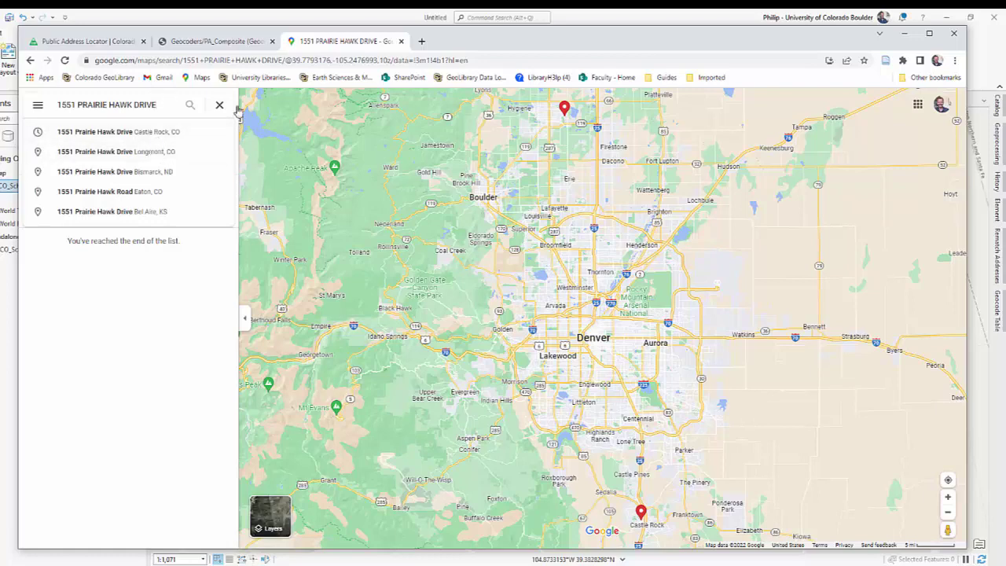
Open the Castle Rock result, confirm it is Academy Charter School, and return to ArcGIS Pro.
key(alt+Tab)
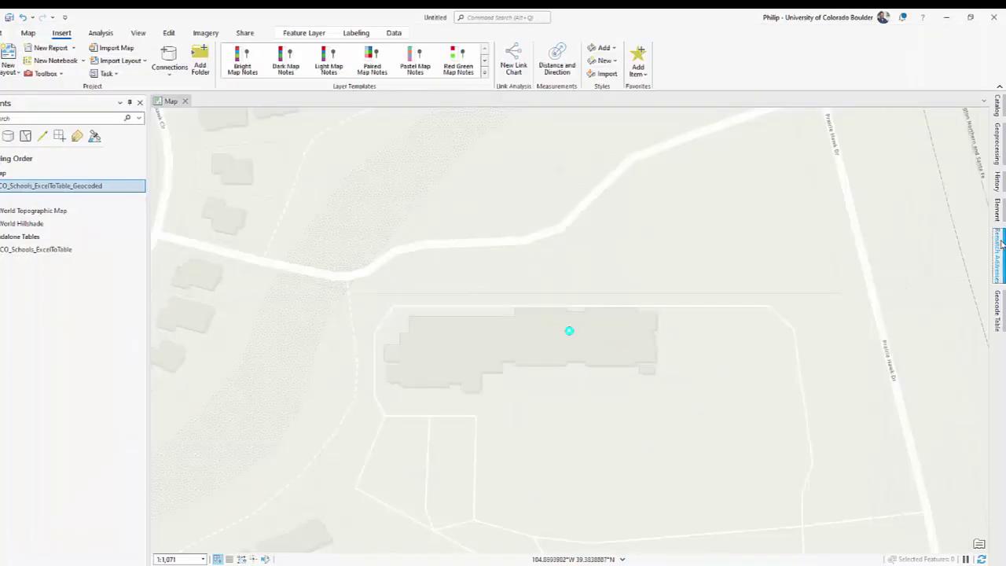
click(999, 248)
key(alt+Tab)
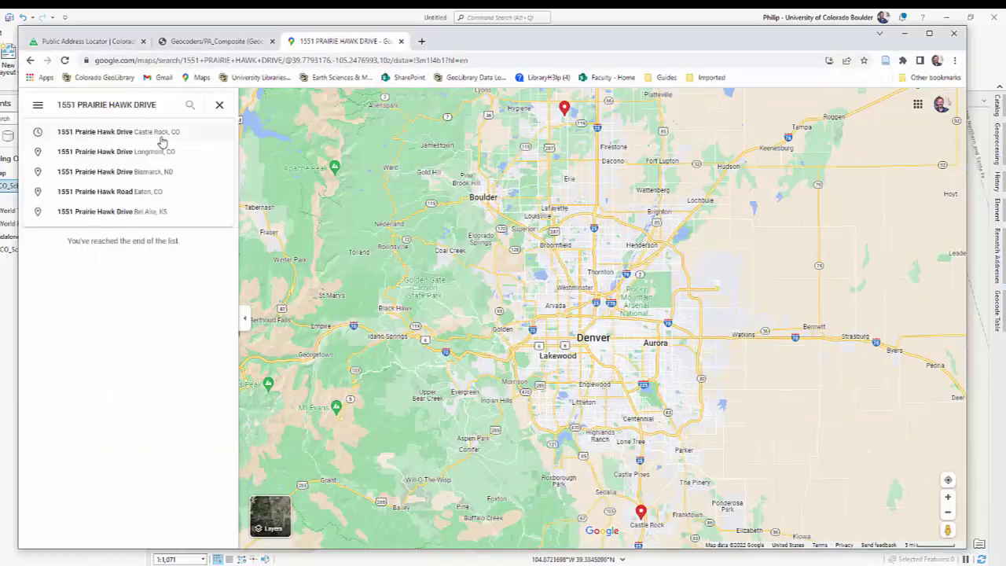
click(161, 133)
click(163, 139)
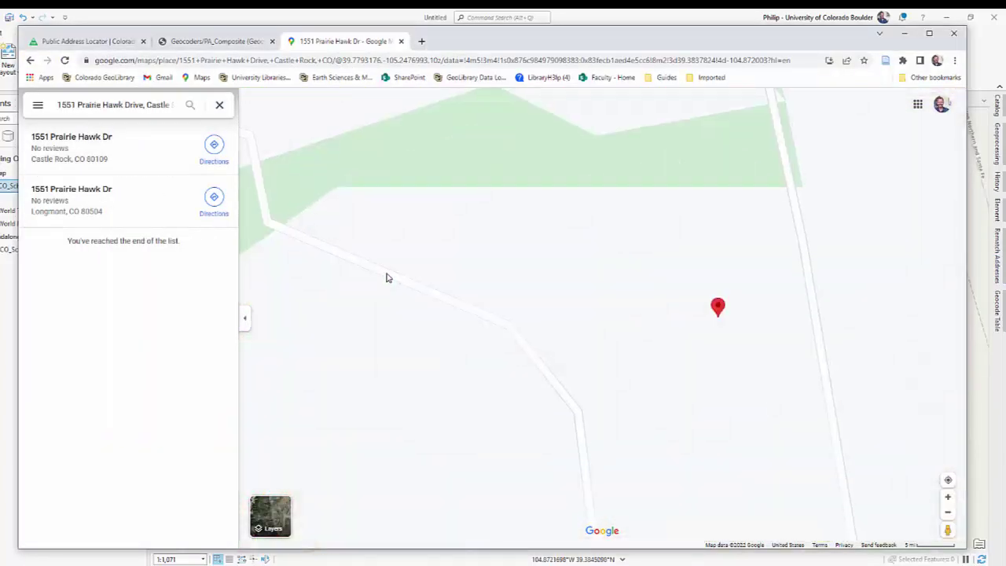
scroll(809, 350, up, 3)
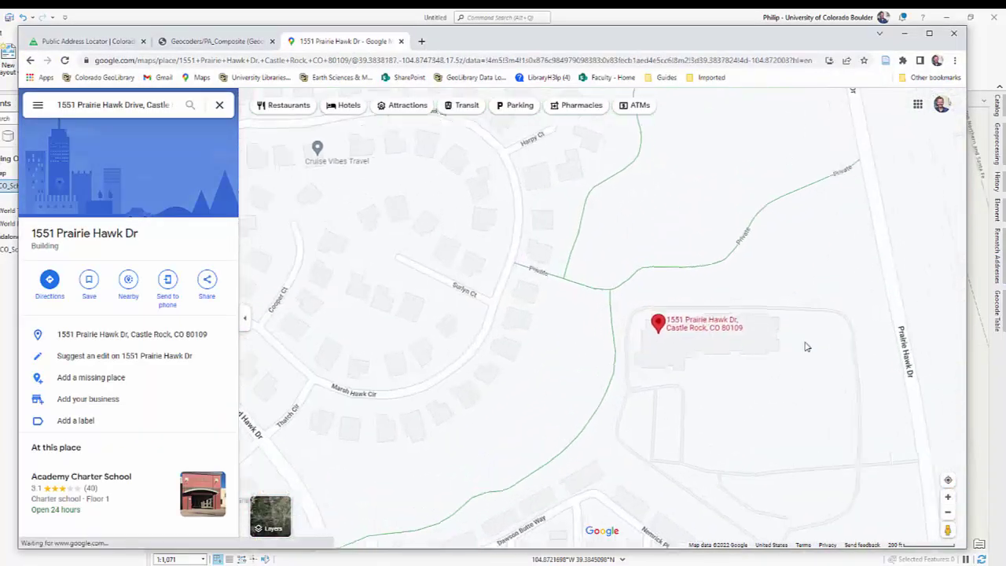
scroll(809, 351, up, 1)
key(alt+Tab)
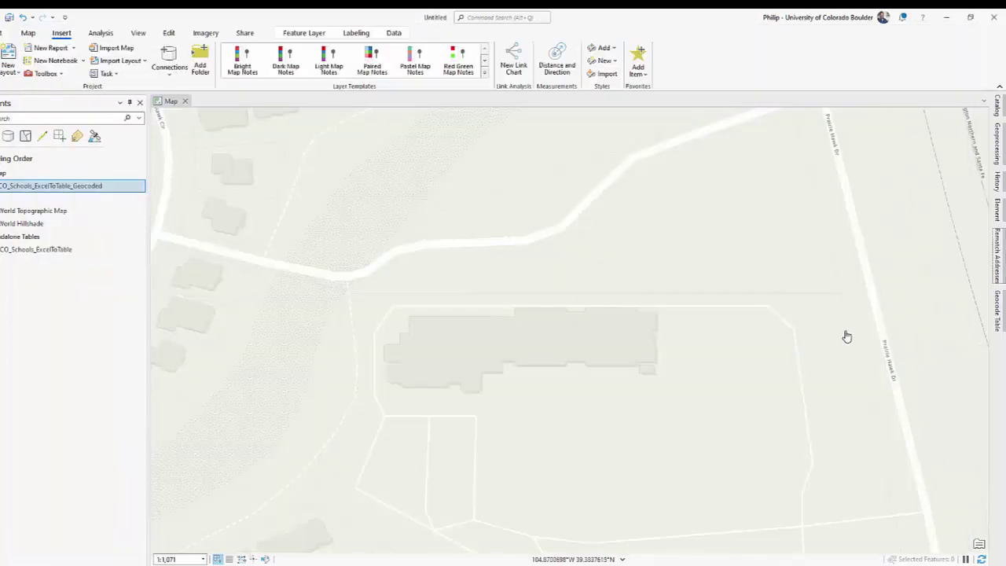
Accept the score-76 Castle Rock candidate for 1551 Prairie Hawk Drive and confirm saving the edits.
click(1000, 250)
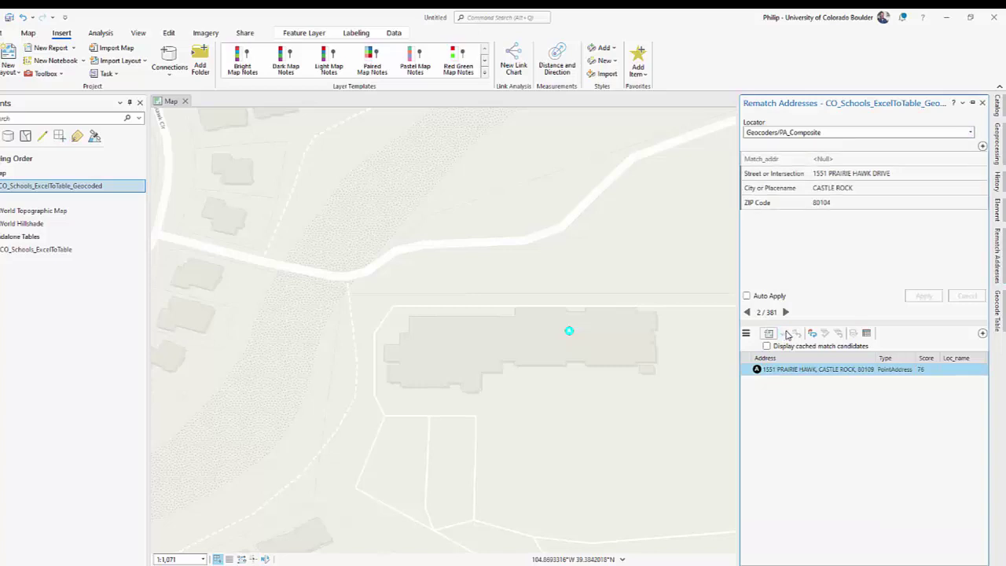
click(784, 334)
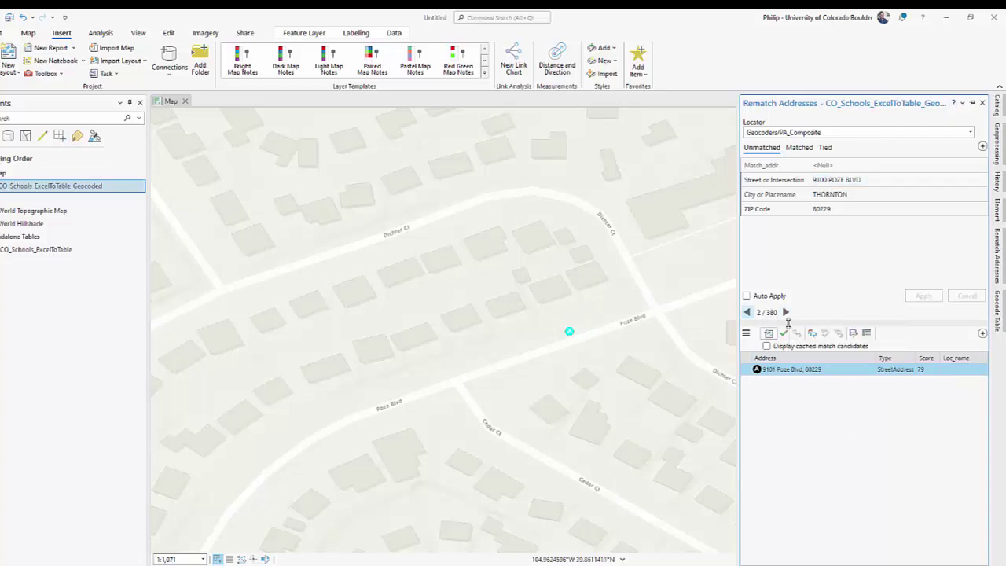
click(871, 366)
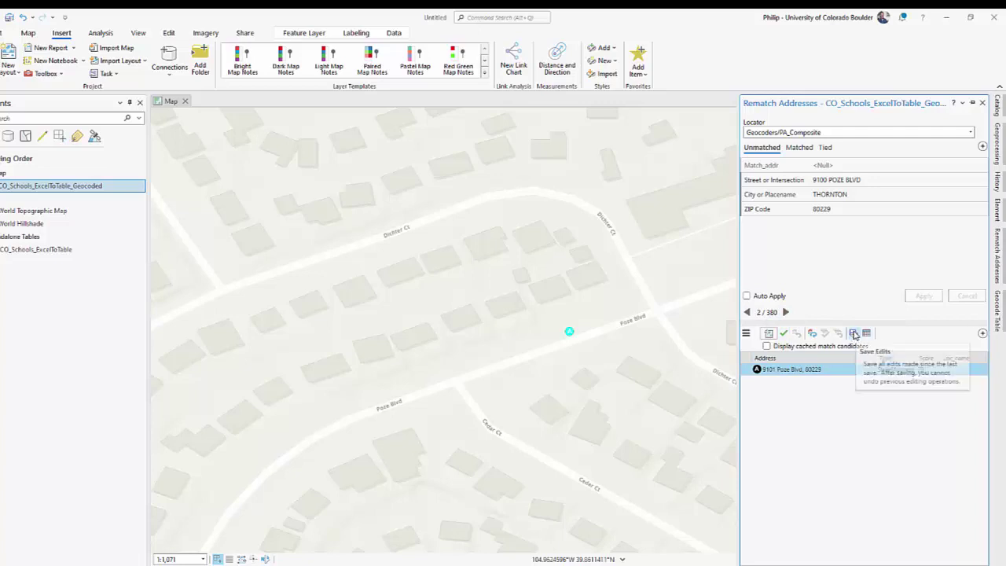
click(855, 334)
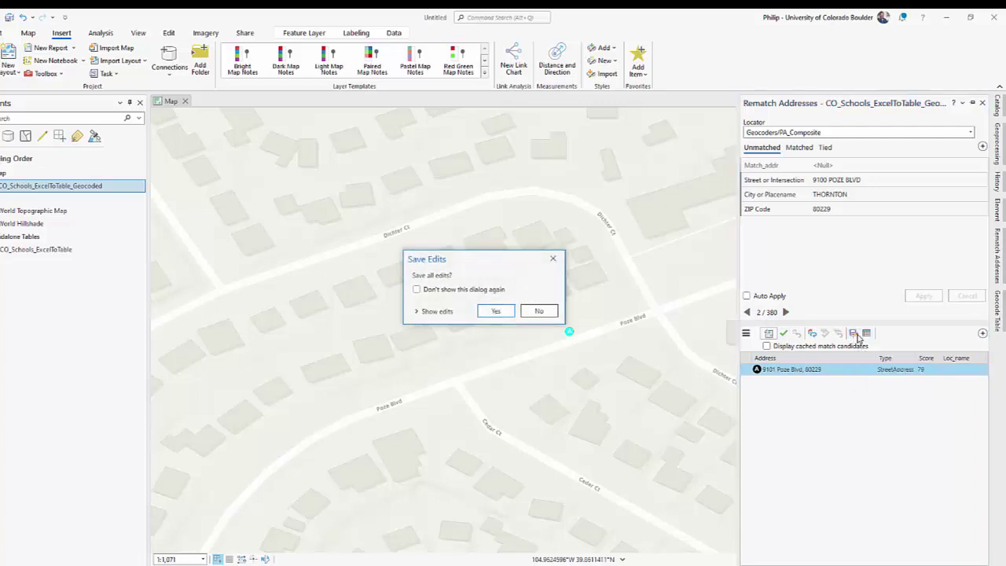
click(501, 312)
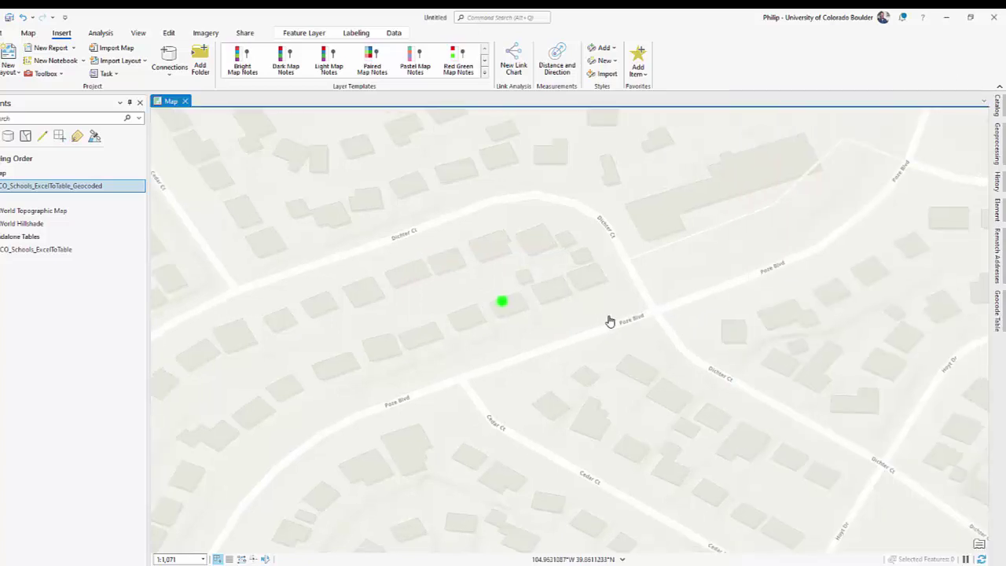
Zoom out over the Thornton and Westminster school points and reopen the rematch review on 9100 POZE BLVD.
scroll(611, 321, down, 2)
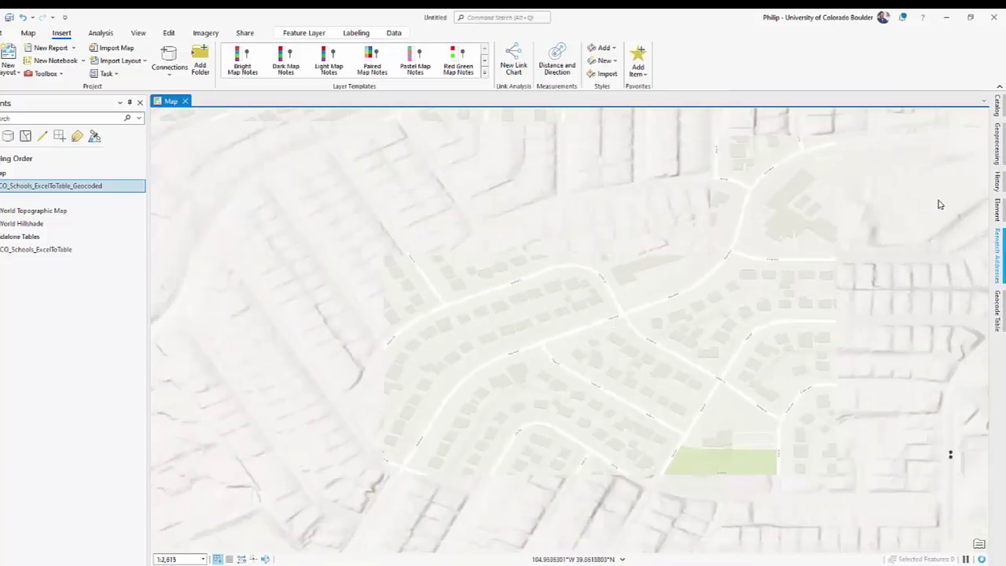
click(1001, 257)
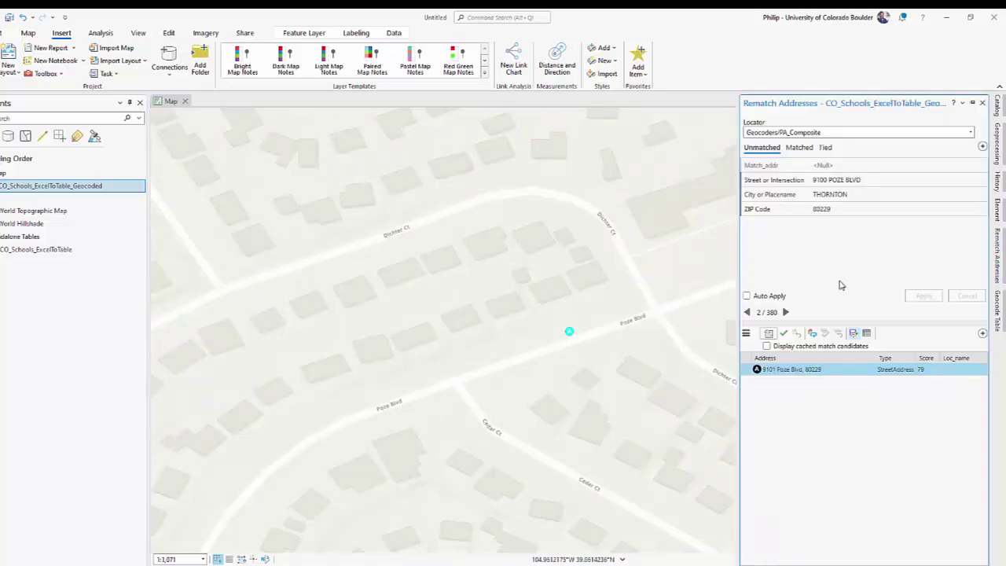
scroll(618, 308, down, 4)
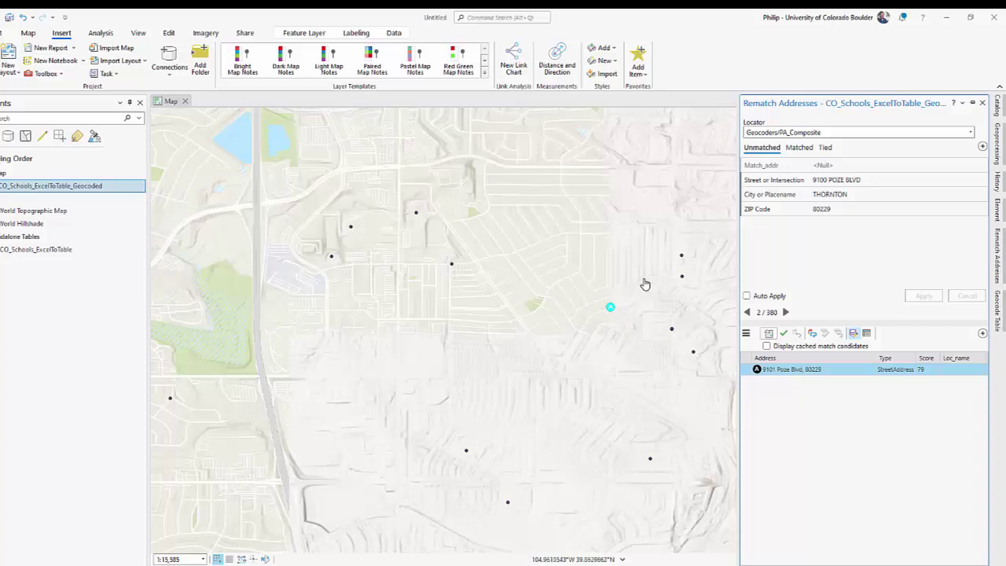
scroll(642, 299, down, 1)
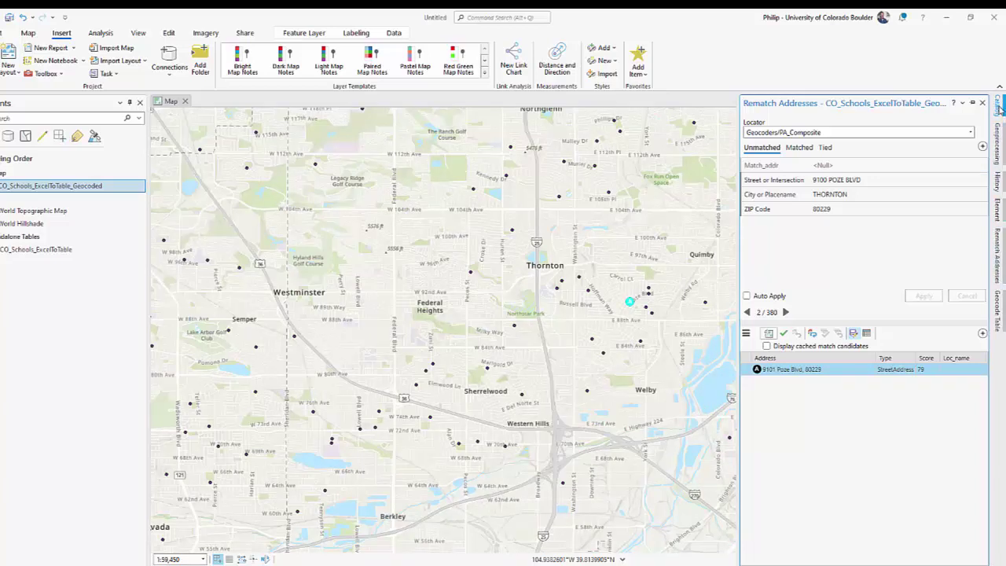
click(999, 108)
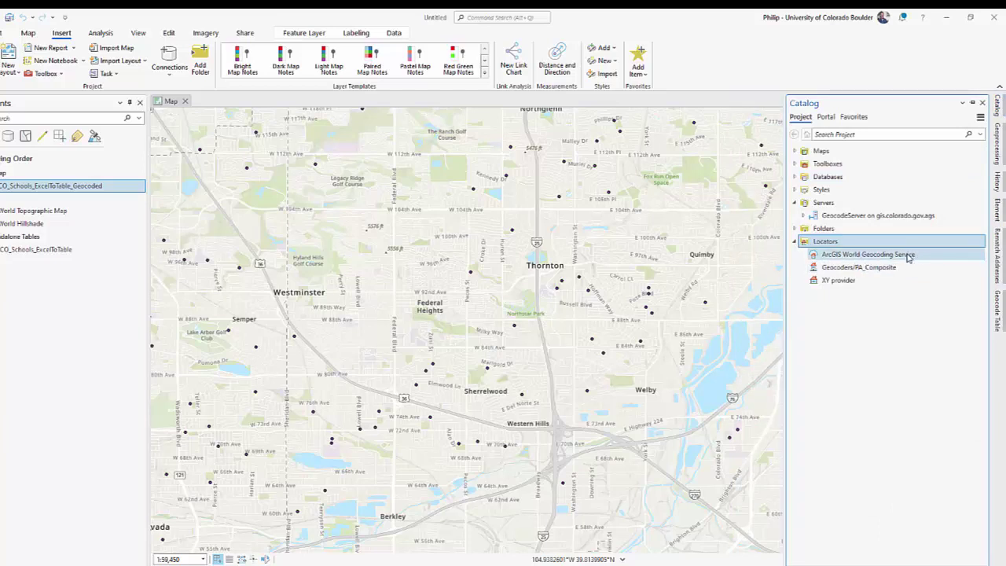
mouse_move(915, 275)
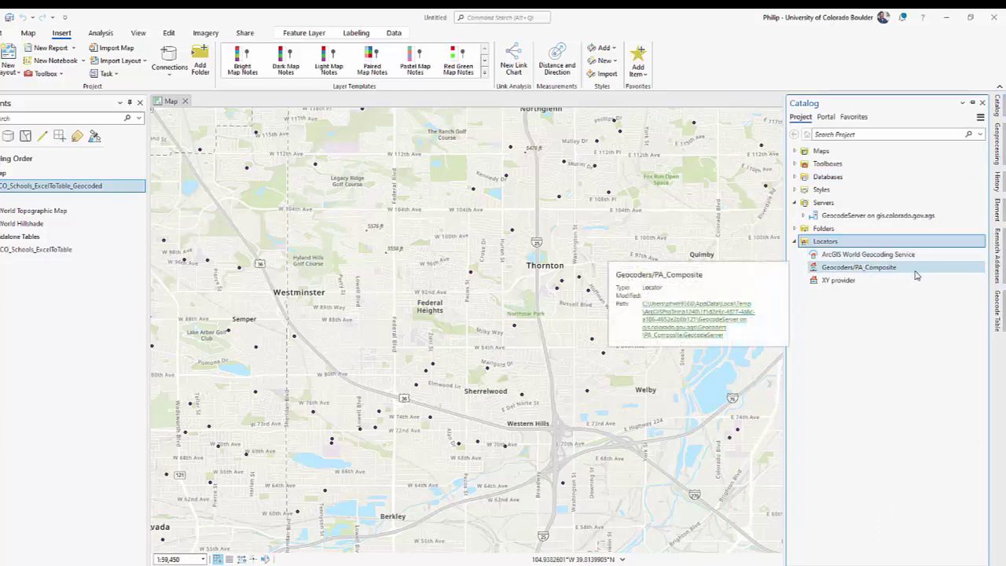